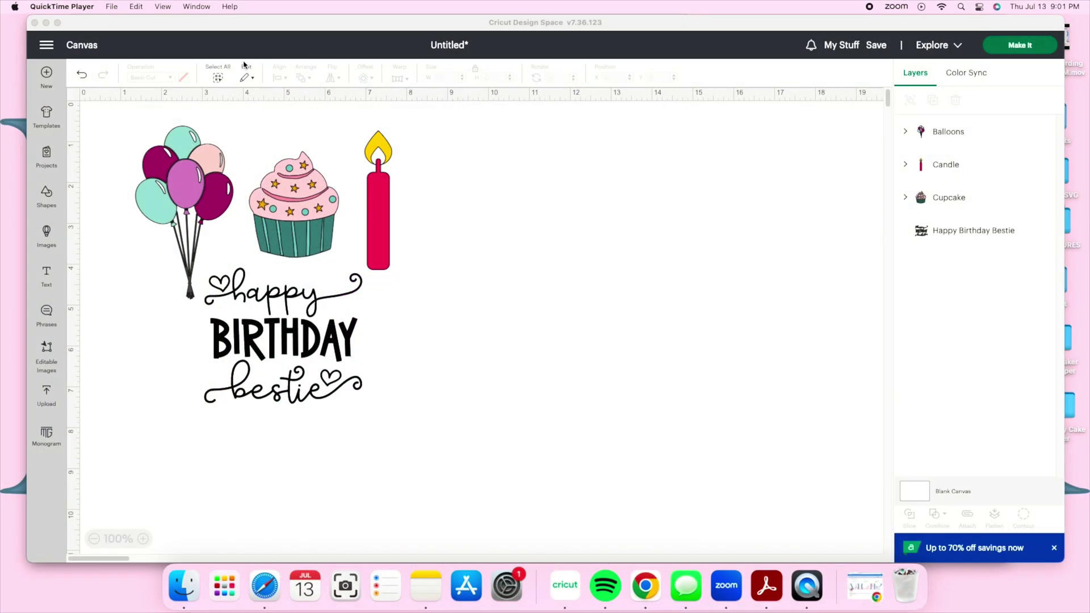
Nudge the balloons up-left and the cupcake slightly up-right.
click(200, 160)
mouse_move(189, 175)
mouse_down()
mouse_move(165, 169)
mouse_move(182, 167)
mouse_up()
click(288, 192)
drag(288, 192, 291, 189)
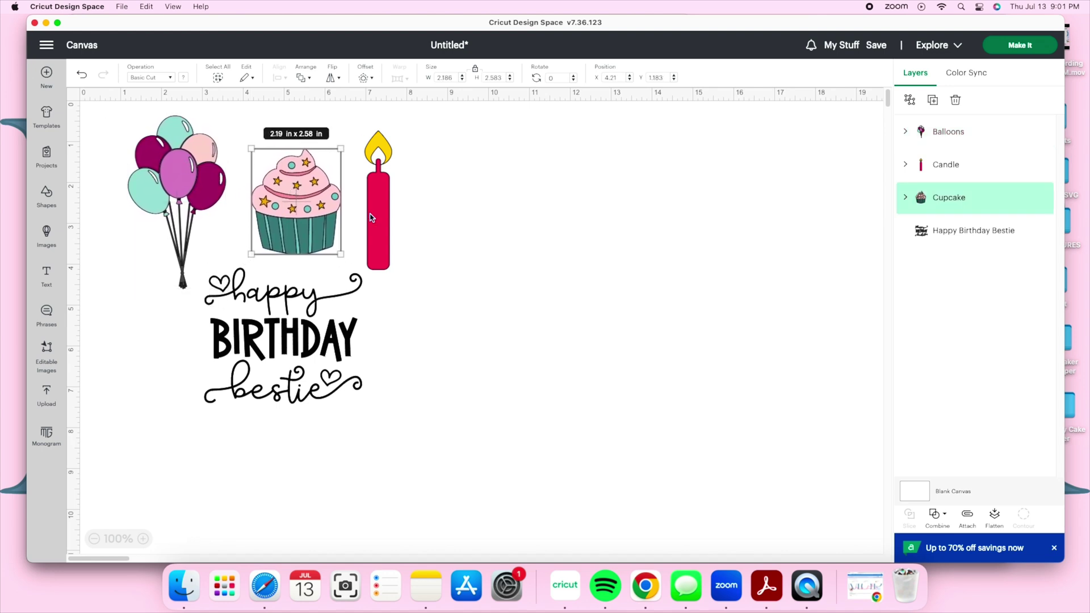
click(443, 239)
Resize the candle so it is shorter, about 0.66 x 3.07 in.
click(390, 229)
drag(391, 223, 401, 224)
click(444, 245)
click(390, 245)
drag(401, 268, 386, 233)
click(433, 239)
Shift the happy BIRTHDAY bestie text right and move the cupcake onto open canvas.
mouse_move(317, 301)
mouse_down()
mouse_move(351, 301)
mouse_move(326, 315)
mouse_up()
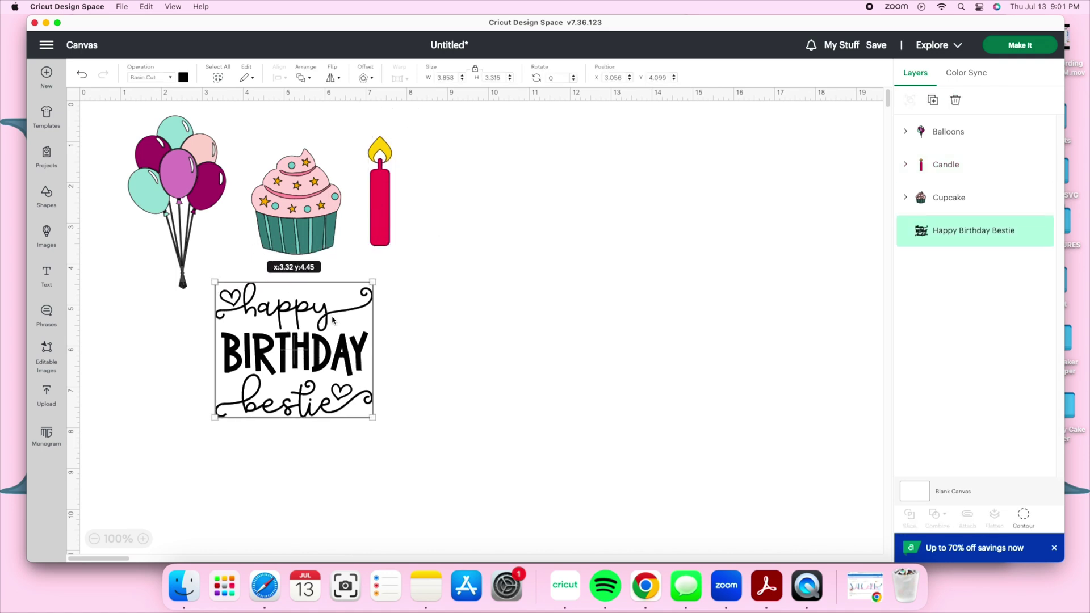
click(449, 324)
drag(304, 214, 534, 290)
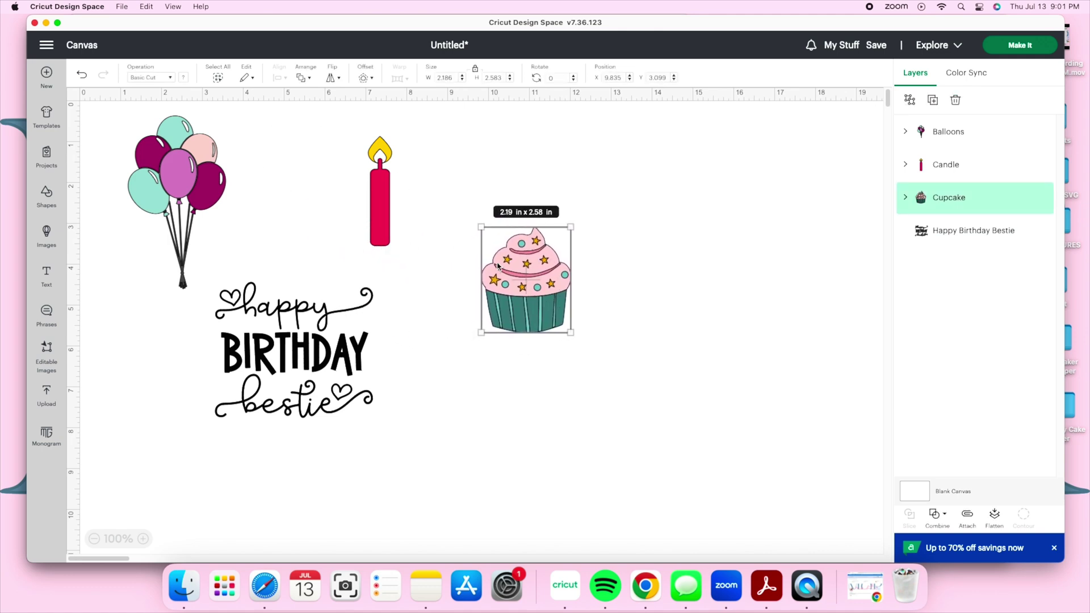
Enlarge the cupcake to about 3.78 x 4.47 in and move the candle onto its top.
drag(567, 329, 572, 373)
click(688, 397)
click(591, 385)
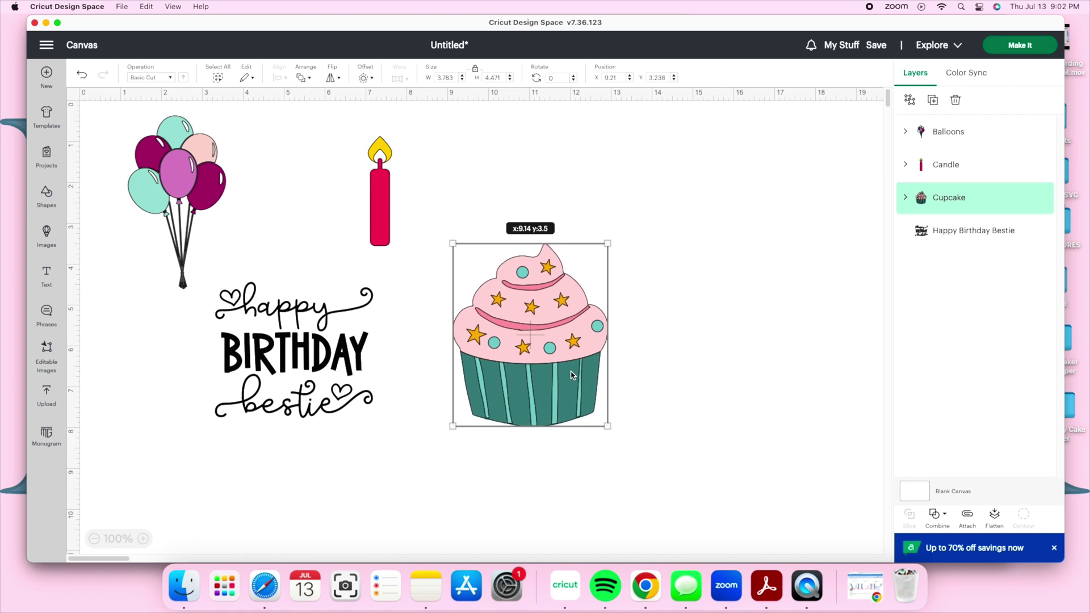
click(685, 385)
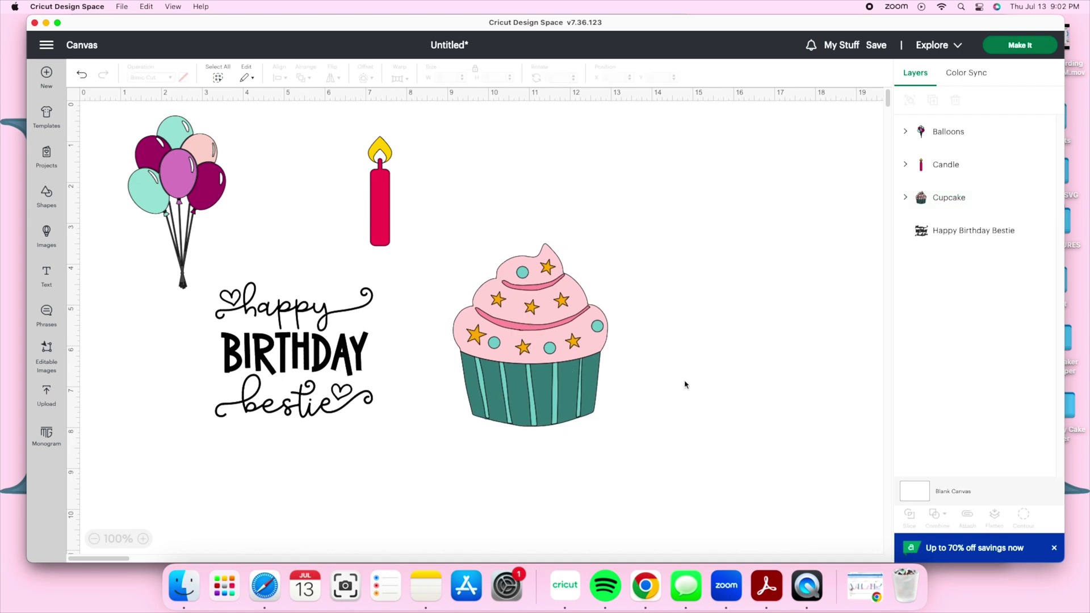
click(380, 235)
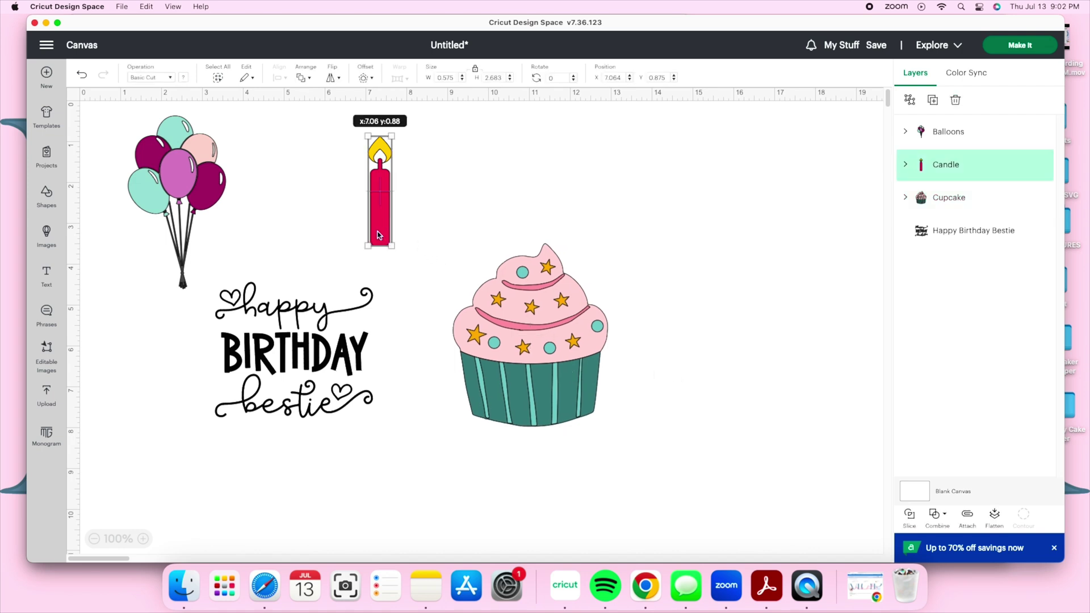
drag(379, 235, 520, 263)
Send the candle to the back and nudge it into place behind the cupcake top.
right_click(520, 262)
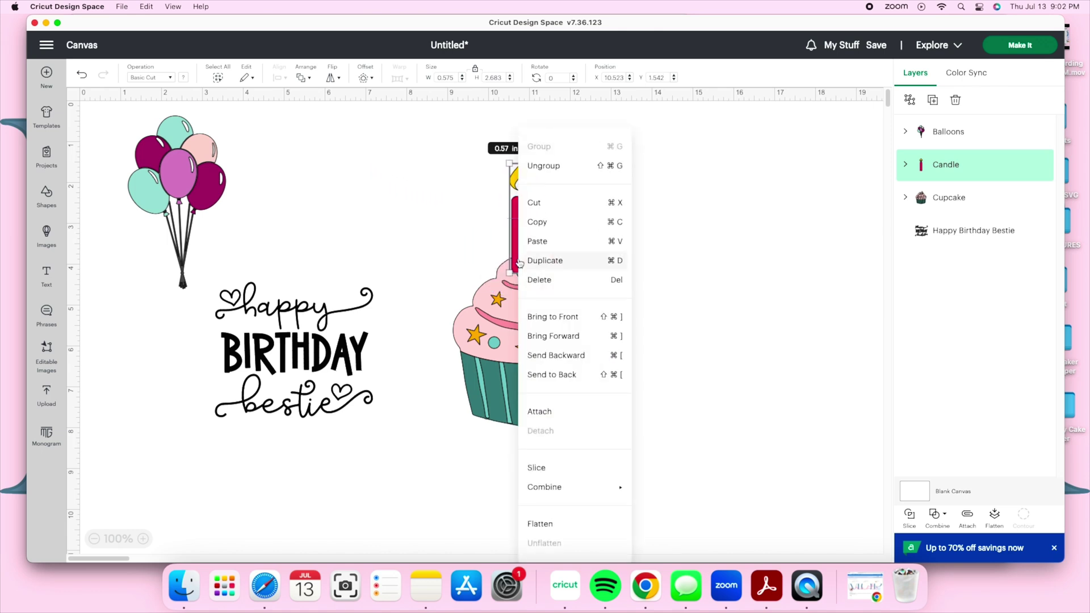
click(556, 375)
click(669, 339)
drag(521, 227, 533, 222)
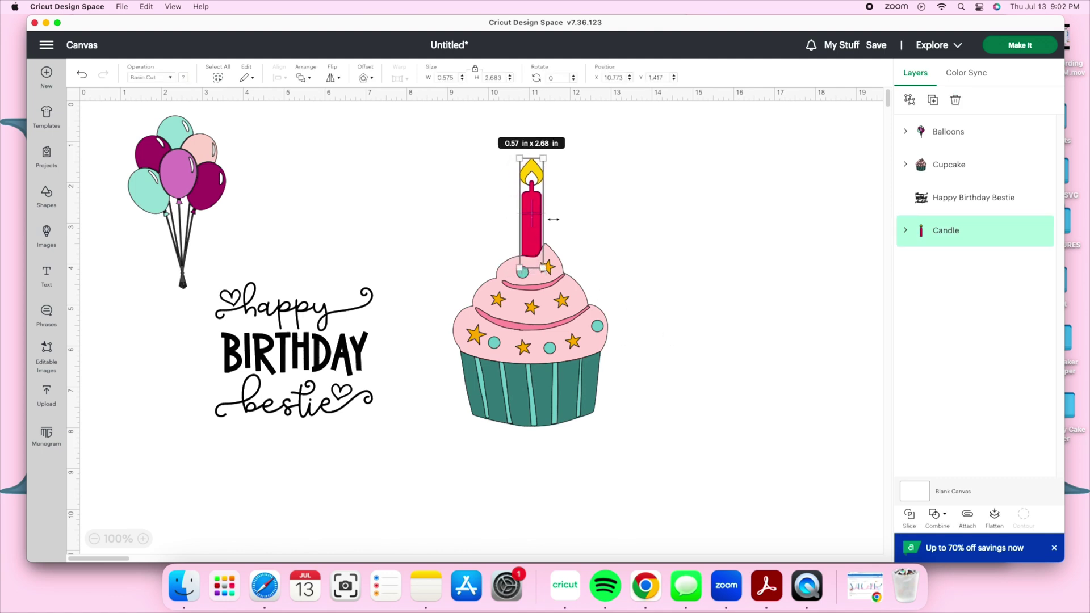
Ungroup the candle and move the 0.57 x 0.66 in flame off to the right.
click(911, 101)
click(710, 206)
drag(540, 177, 608, 198)
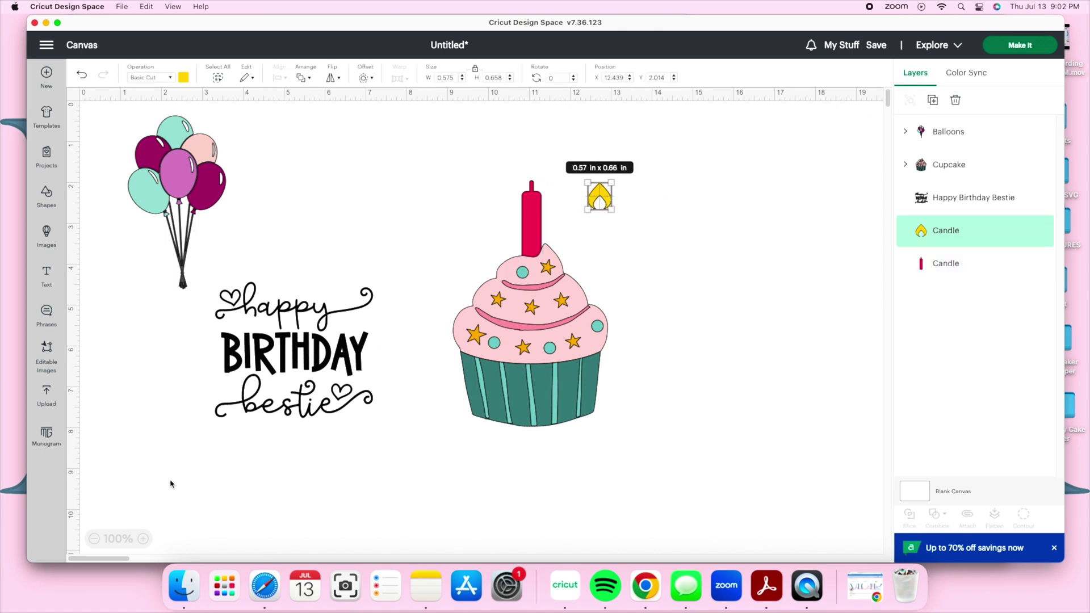
click(144, 539)
click(143, 538)
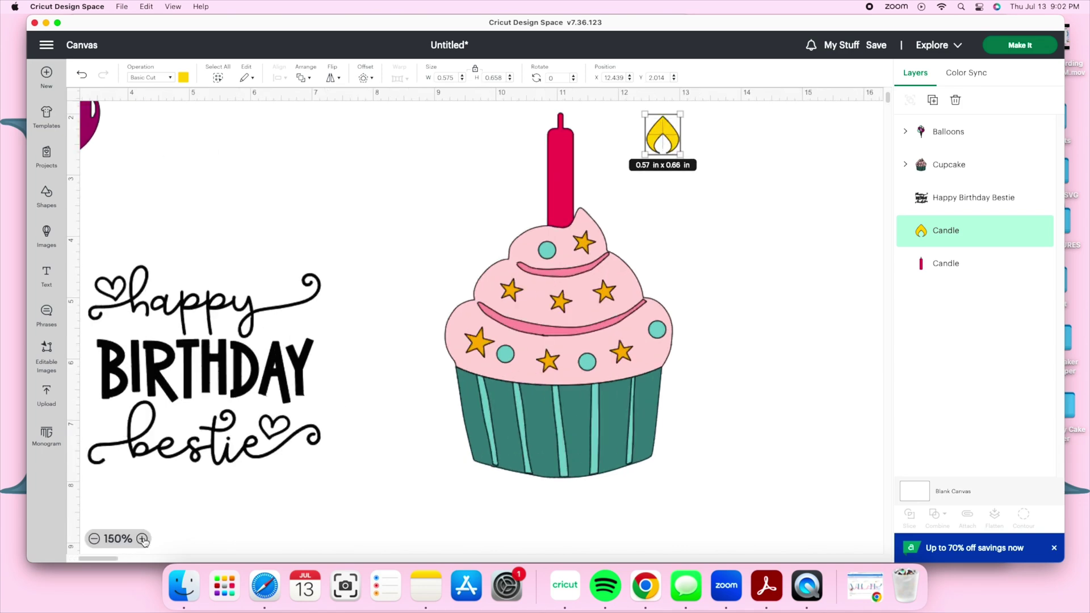
drag(113, 562, 122, 562)
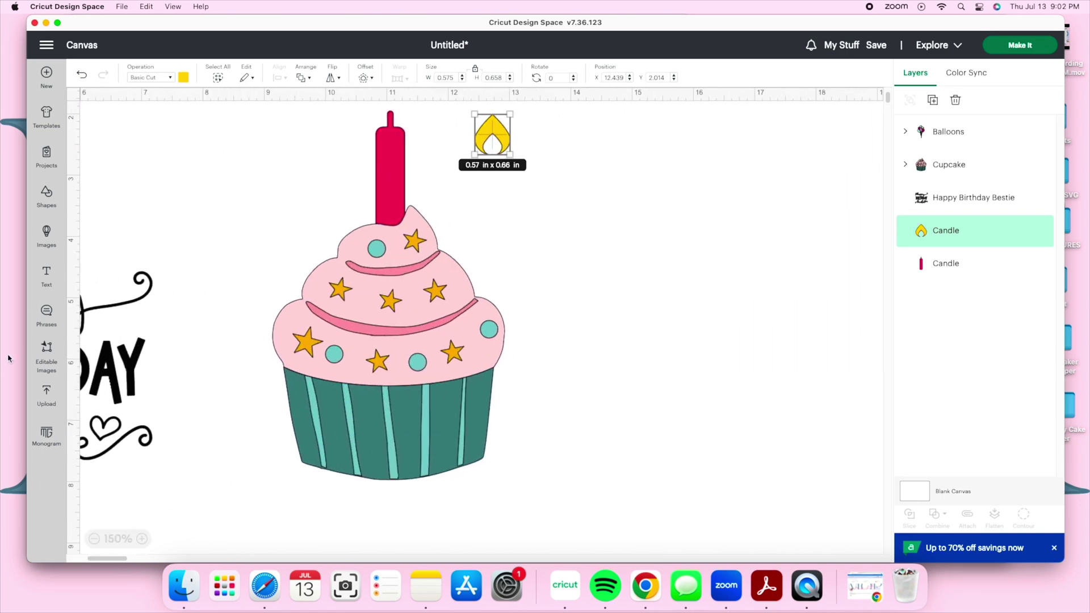
Add a Tear Drop shape and size it to cover the flame.
click(47, 197)
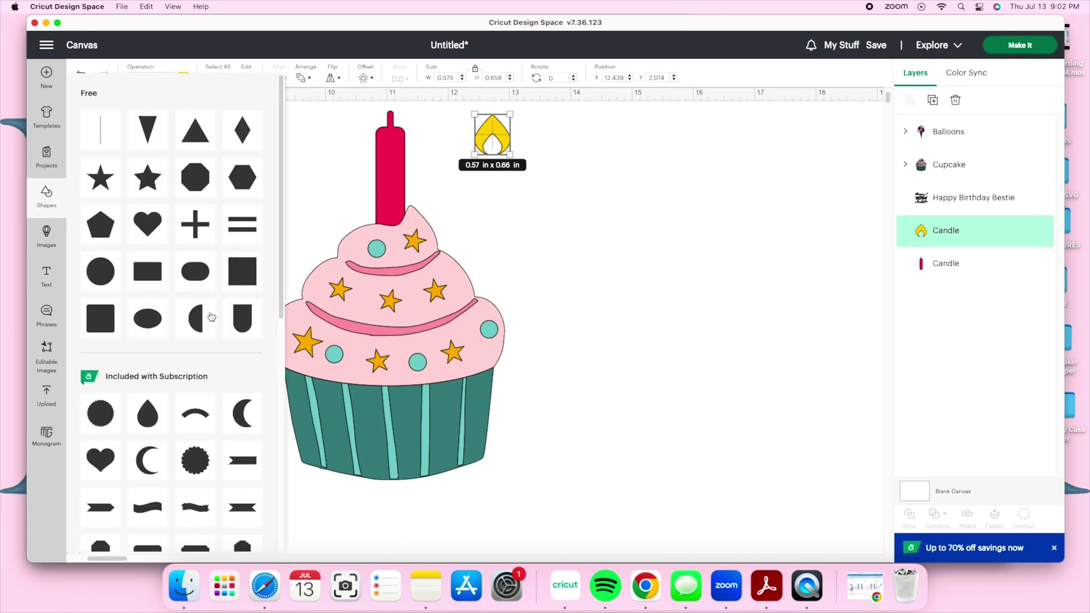
click(147, 420)
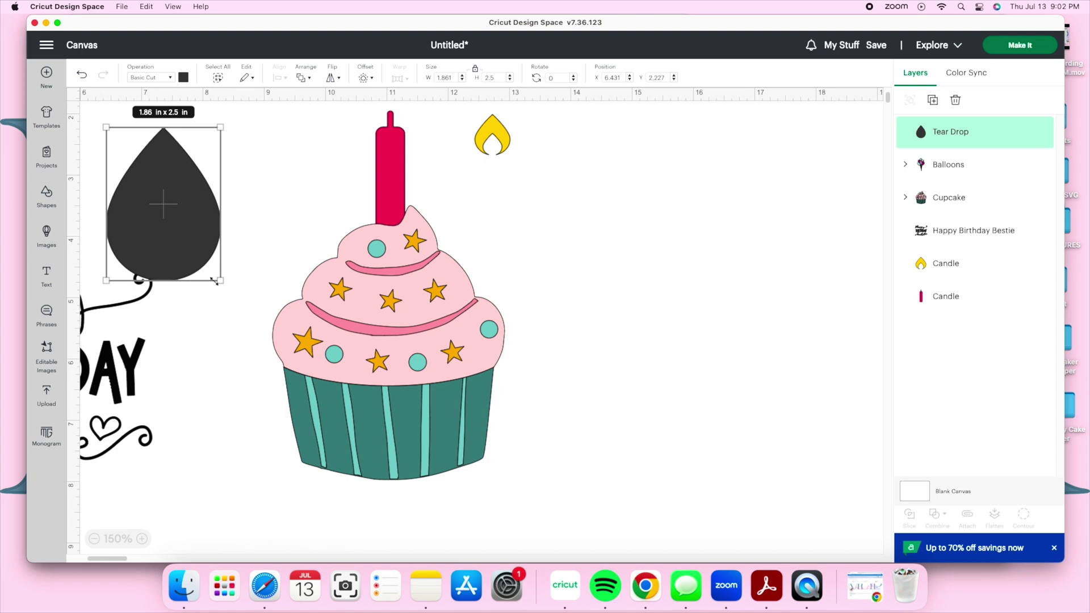
drag(179, 226, 492, 144)
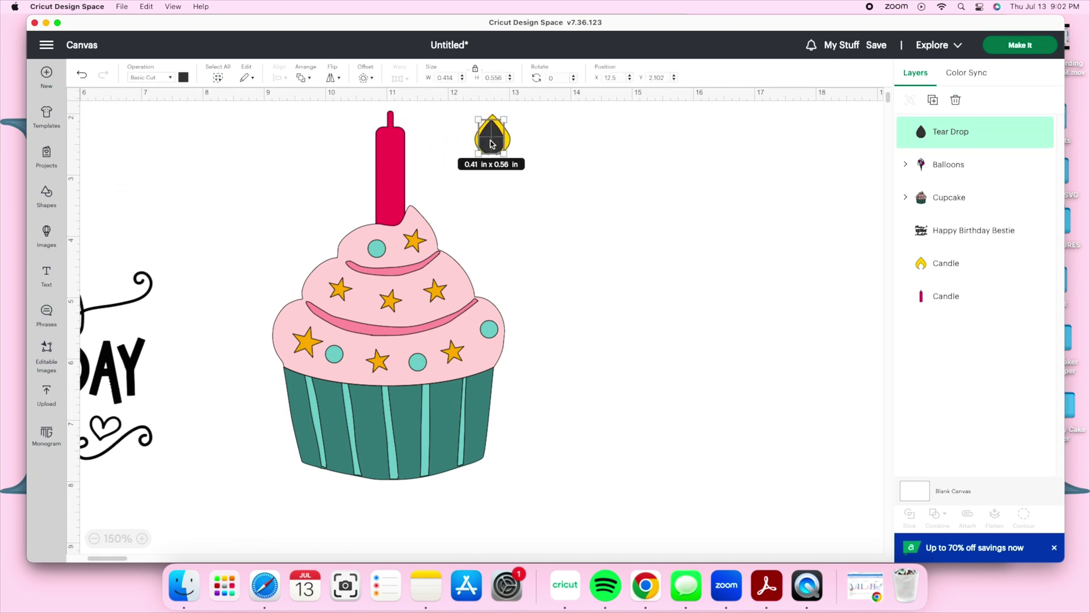
click(577, 199)
click(502, 153)
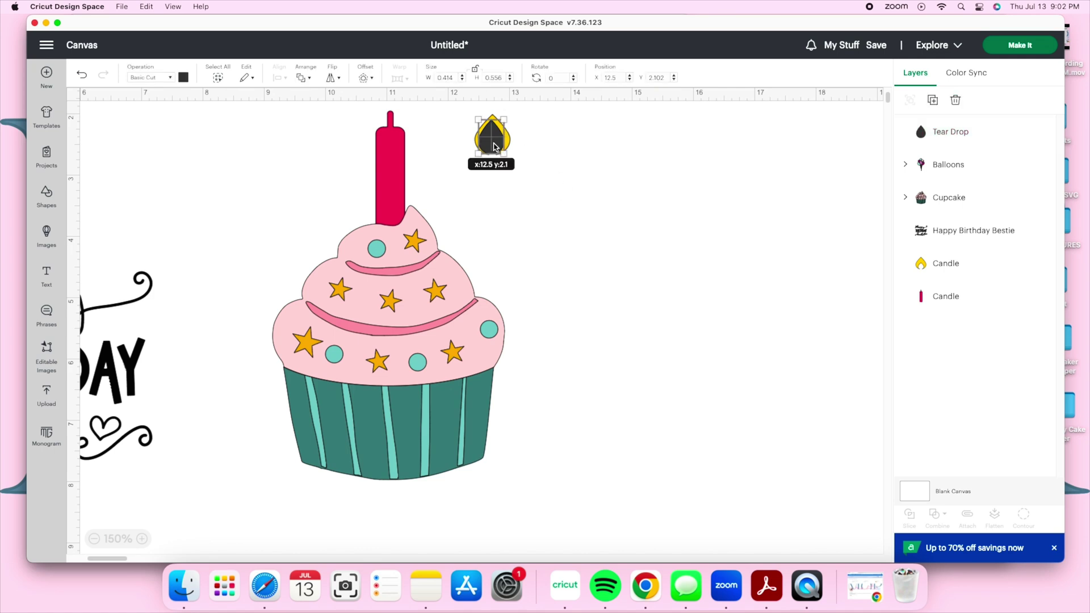
drag(503, 152, 506, 156)
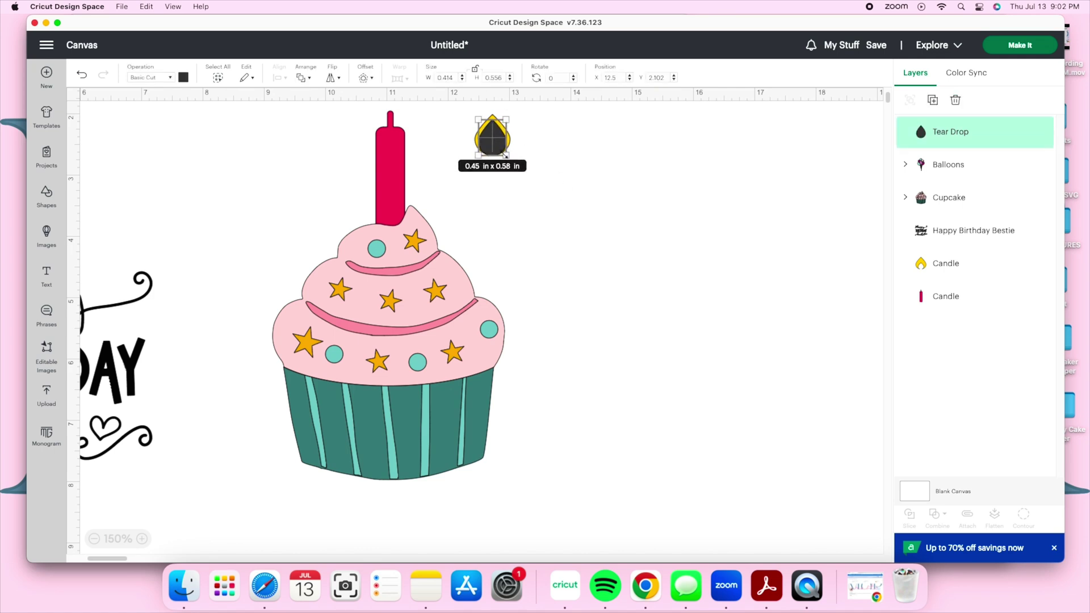
click(593, 212)
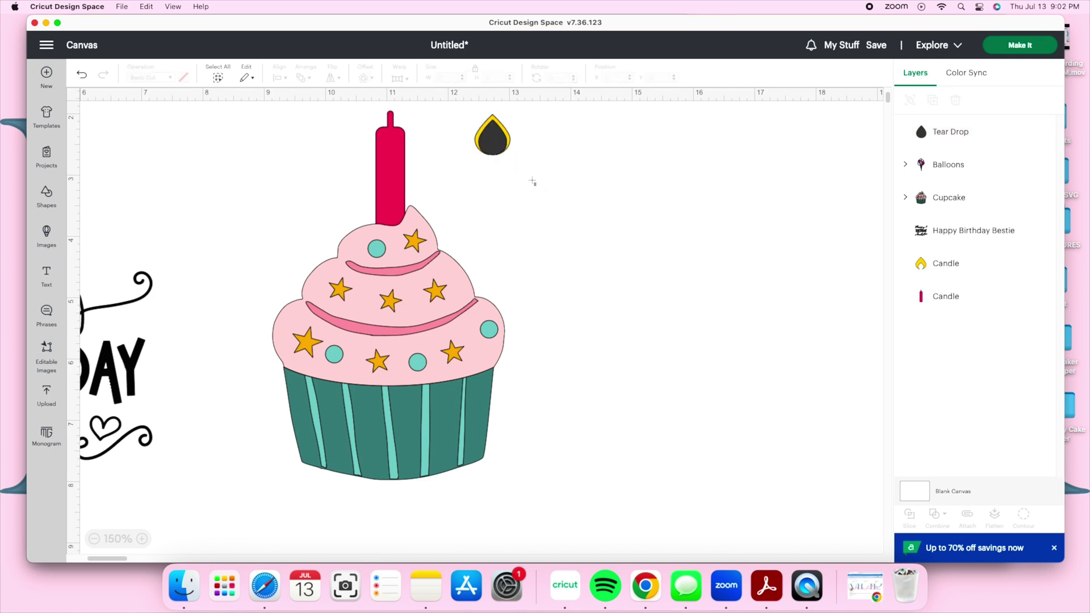
Weld the teardrop and flame into a single Weld Result layer.
drag(533, 181, 471, 111)
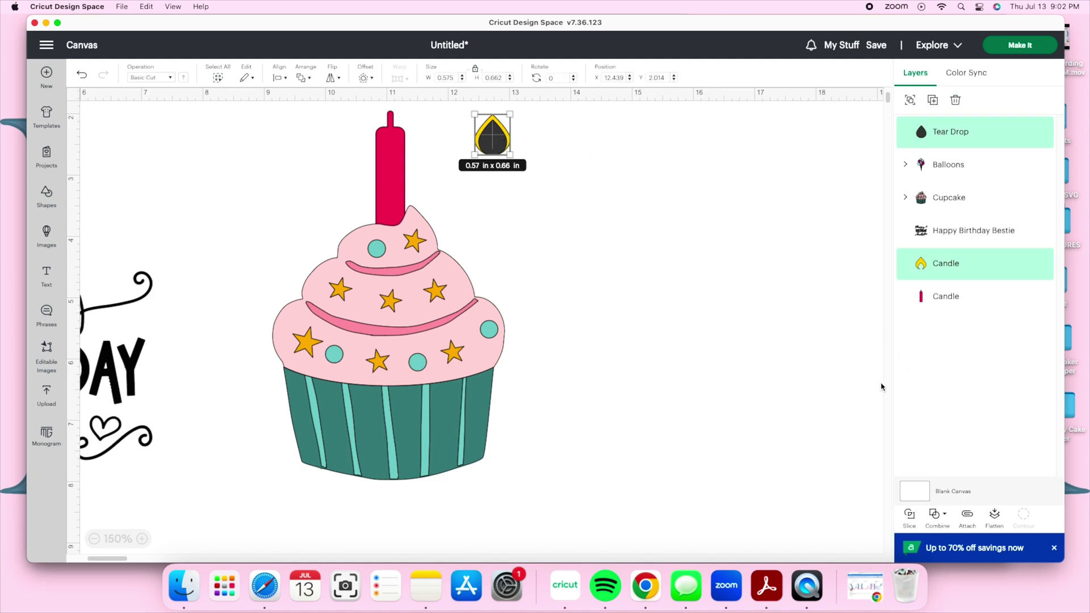
click(941, 523)
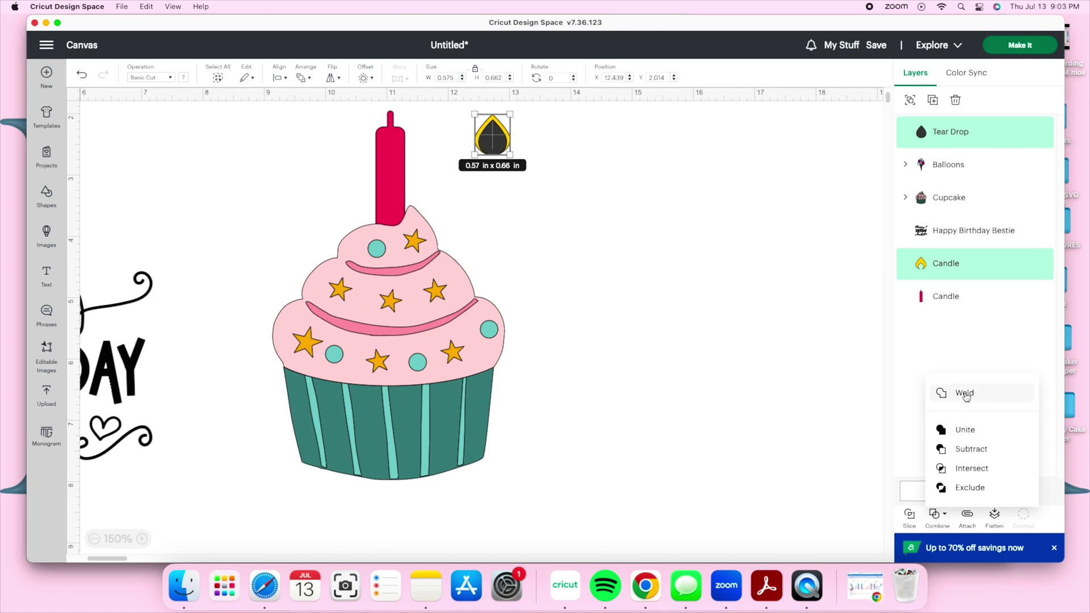
click(965, 394)
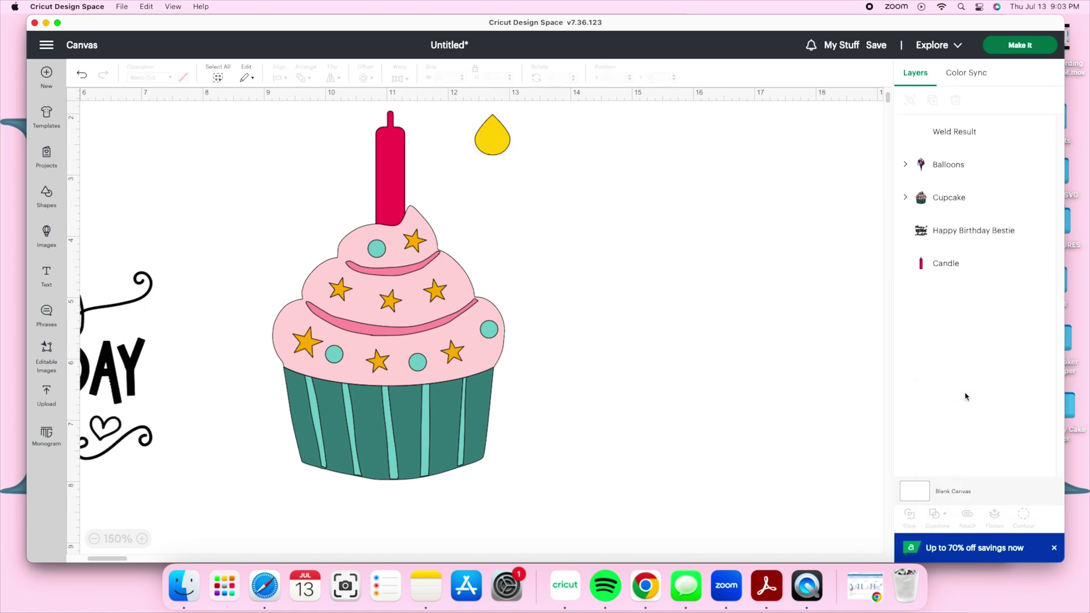
Zoom back to 100% and place the yellow teardrop flame on the candle top.
scroll(585, 420, up, 2)
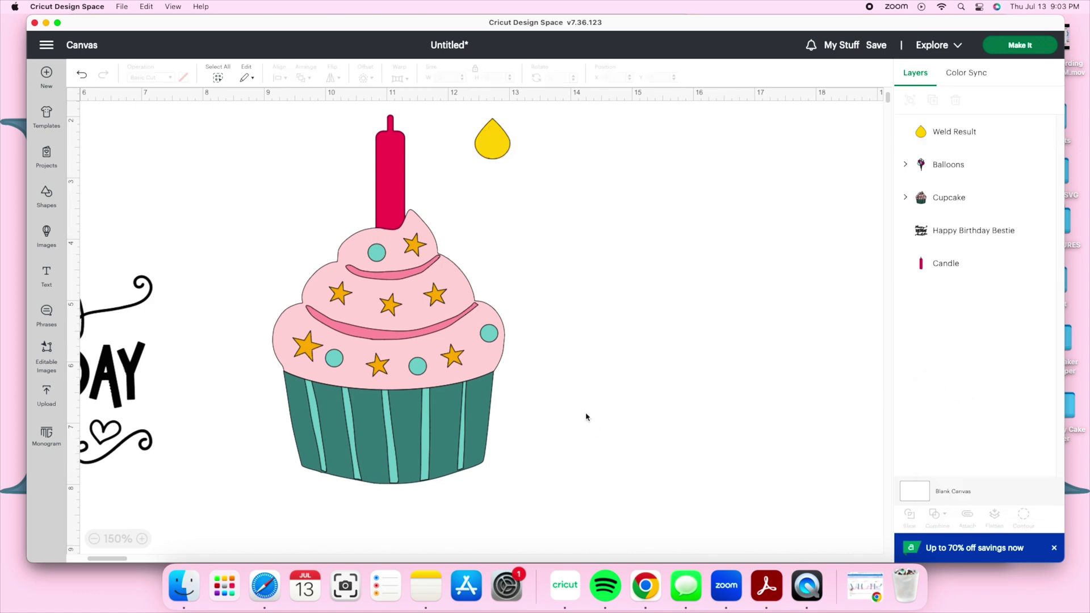
click(94, 538)
click(94, 539)
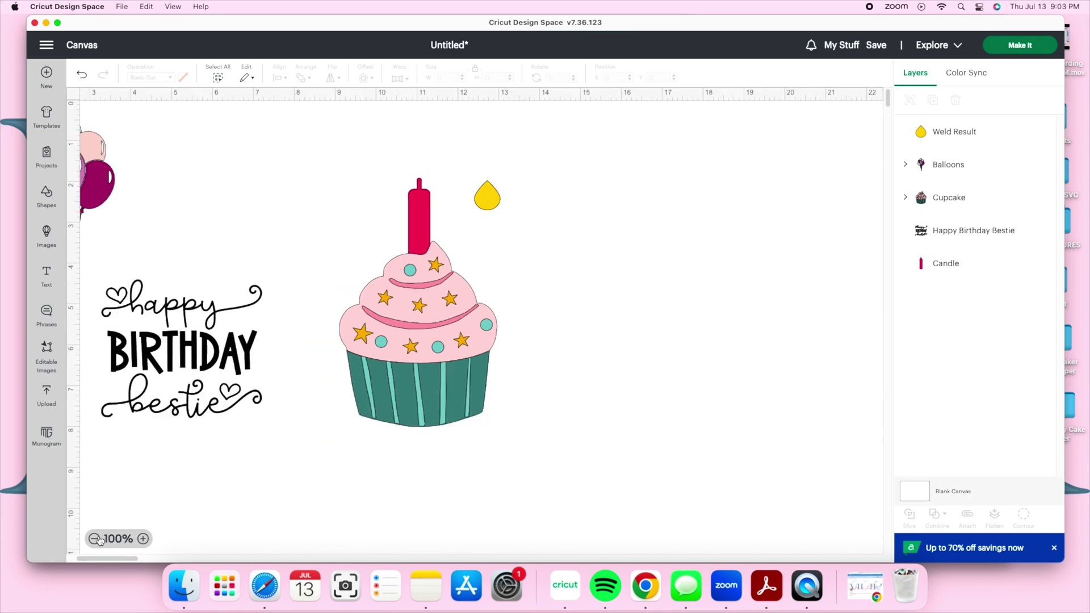
drag(483, 199, 416, 171)
click(499, 223)
click(513, 216)
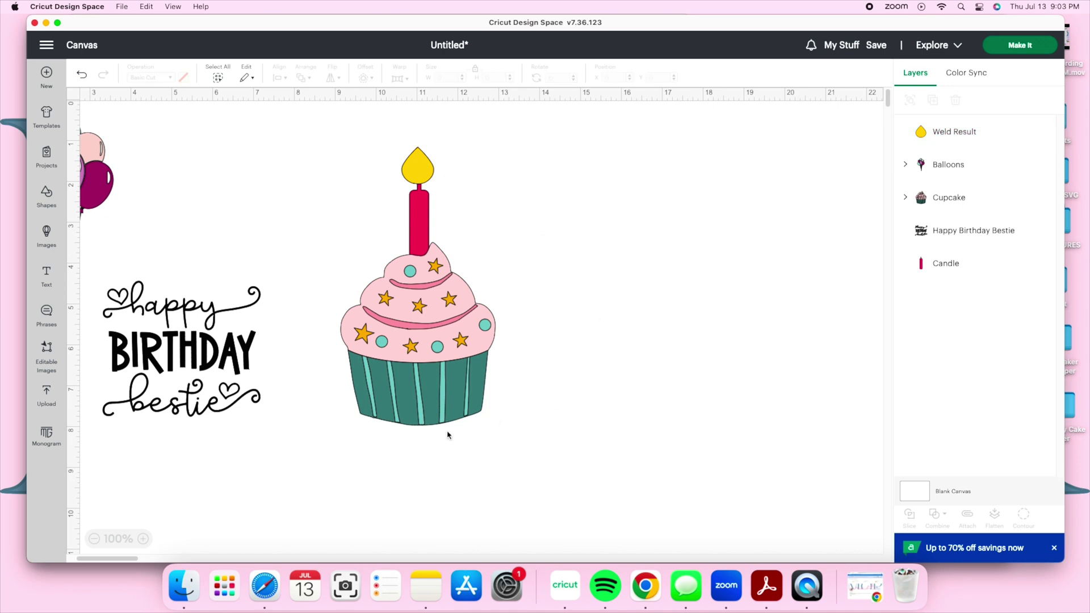
Move the cupcake, candle and flame together and shrink them to 3.189 x 5.737.
scroll(149, 559, left, 3)
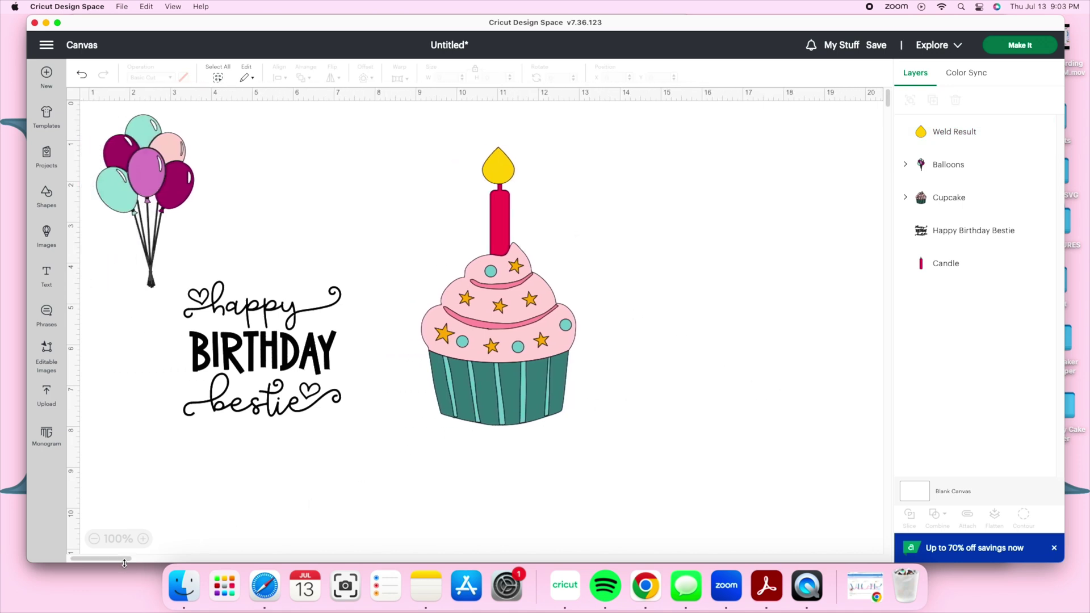
drag(581, 480, 466, 176)
drag(507, 223, 516, 259)
drag(585, 456, 585, 420)
click(688, 429)
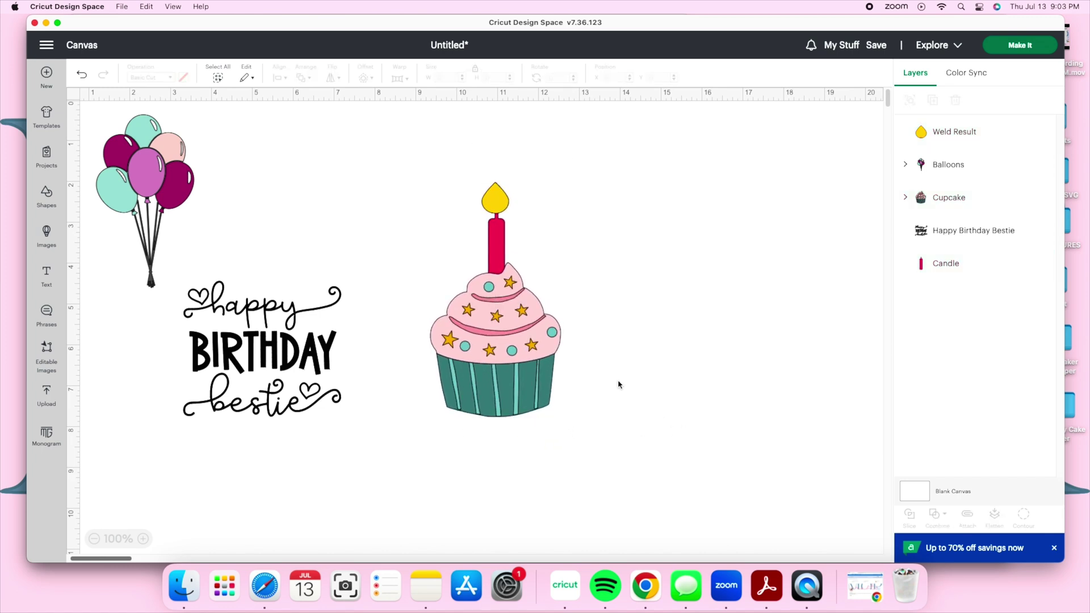
Move the balloons beside the cupcake, enlarge them to 3.75 x 6.65 in, then select flame and candle.
click(163, 172)
drag(163, 173, 390, 193)
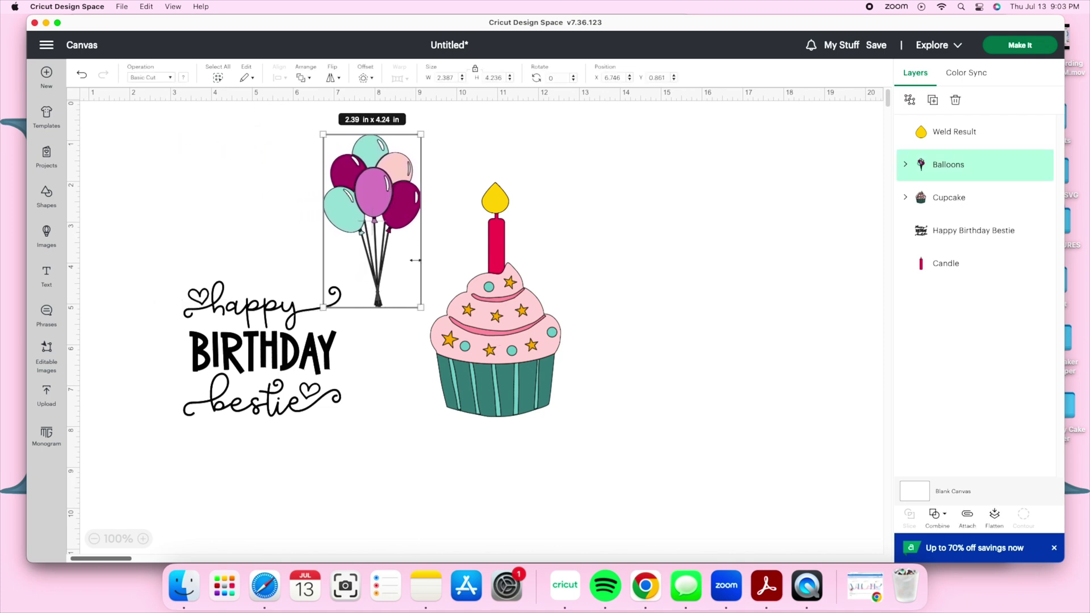
drag(419, 306, 476, 371)
drag(400, 229, 380, 205)
click(499, 198)
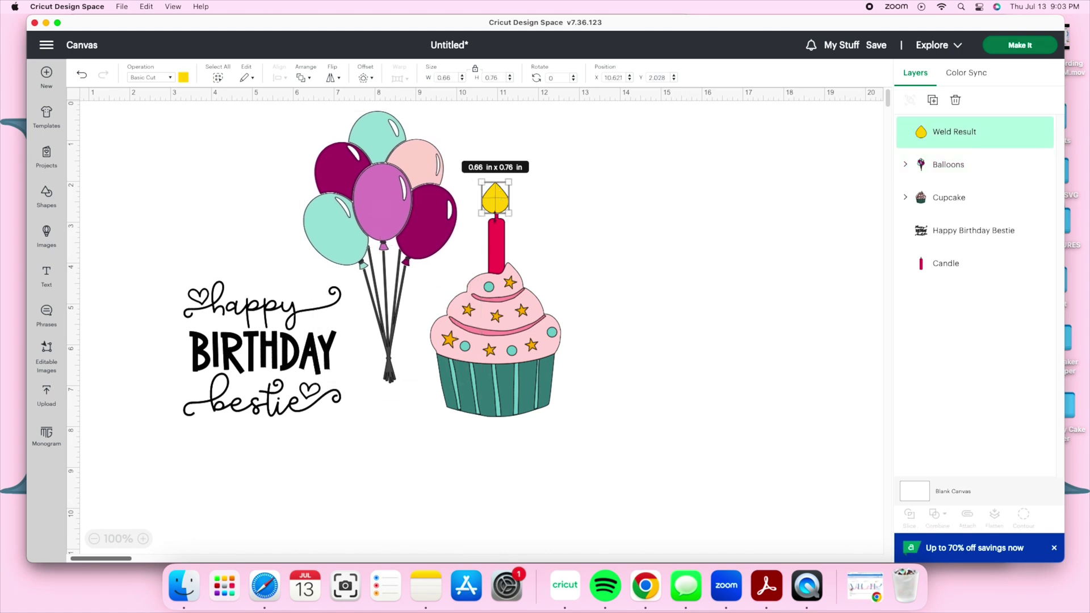
shift+click(504, 237)
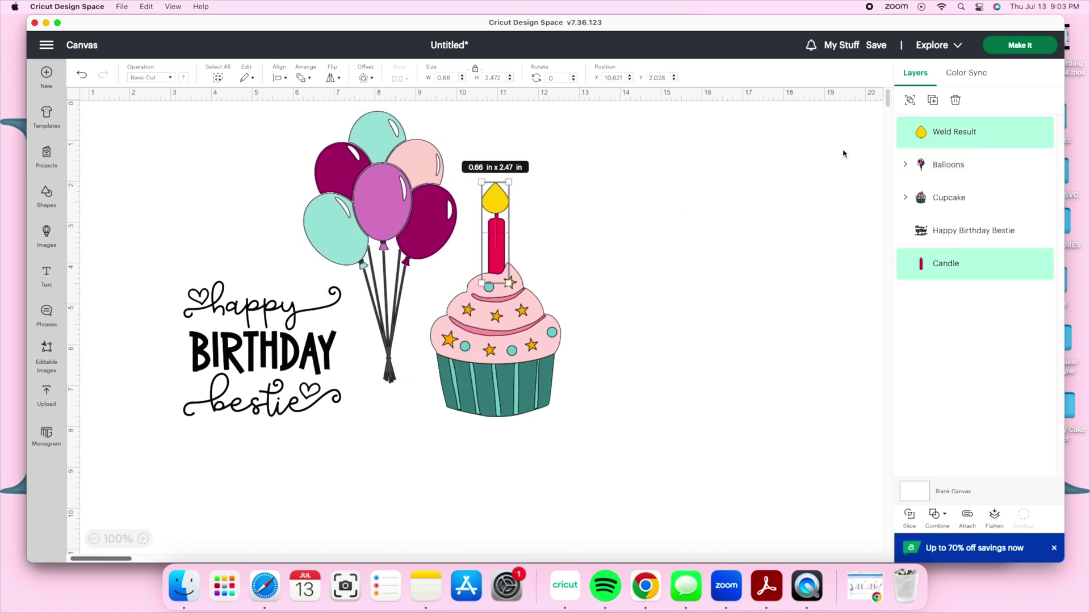
Group the flame and candle and send the group to the back.
click(911, 100)
right_click(497, 228)
click(527, 373)
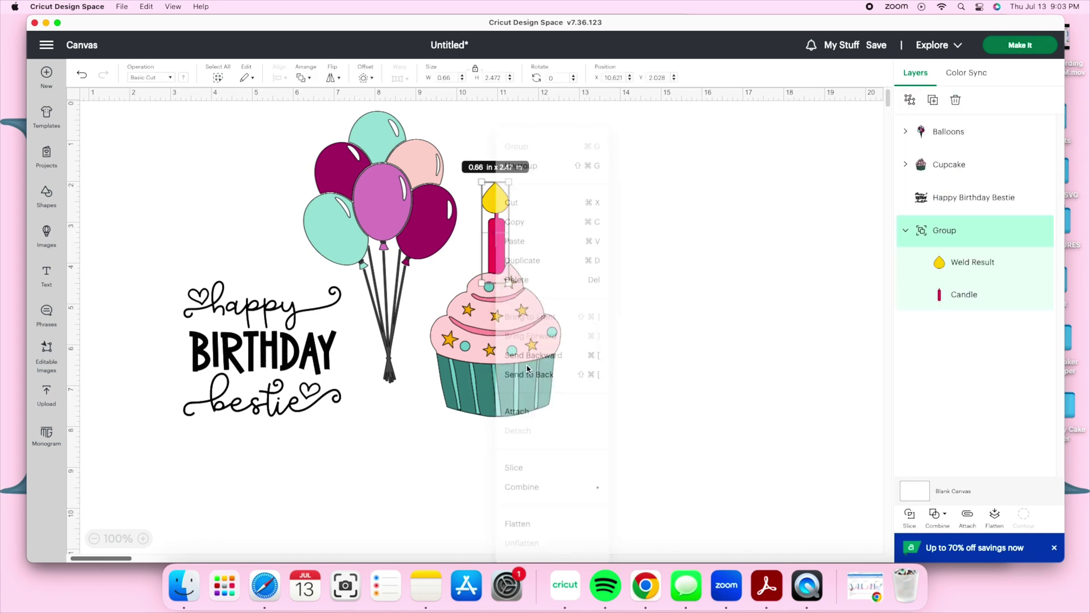
click(677, 283)
Send the balloons to the back, tilt them slightly, and tuck them behind the cupcake.
click(418, 225)
right_click(418, 225)
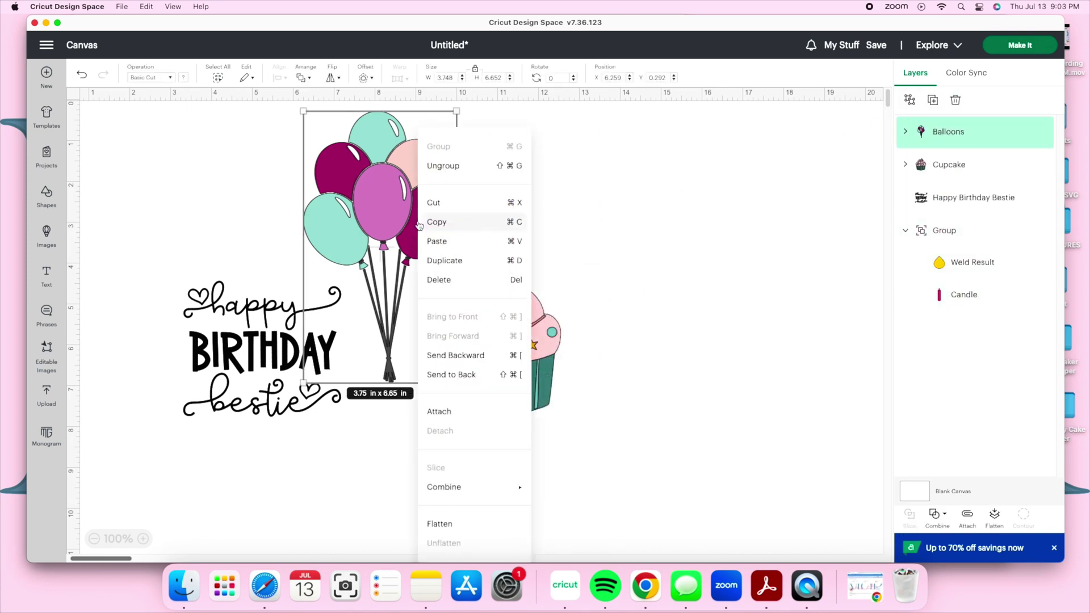
click(452, 374)
drag(409, 272, 461, 272)
drag(601, 395, 355, 105)
drag(469, 184, 448, 203)
drag(498, 404, 510, 396)
drag(462, 273, 475, 272)
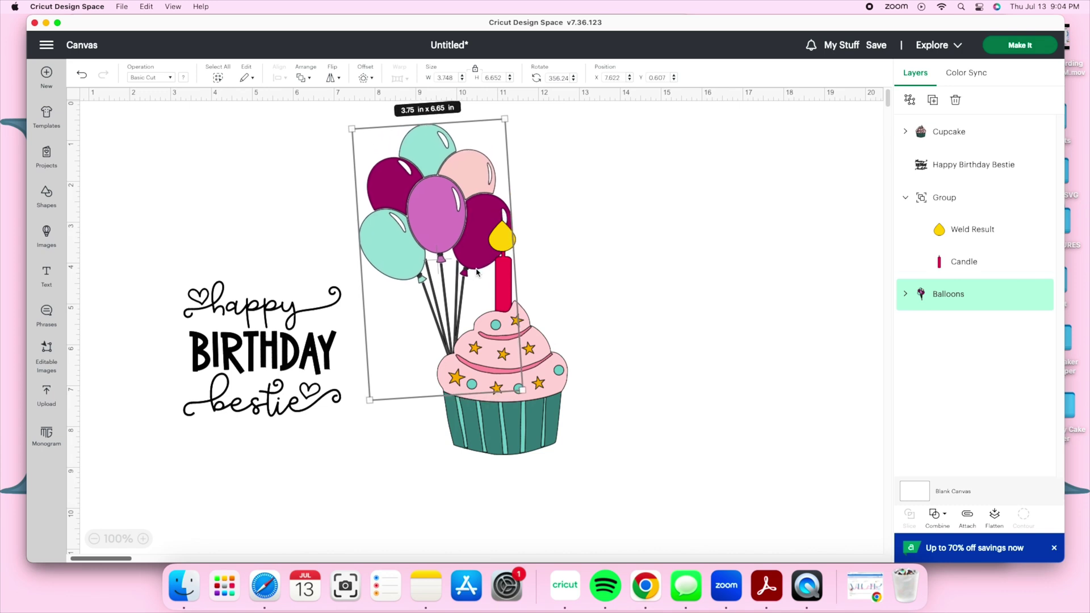
click(630, 302)
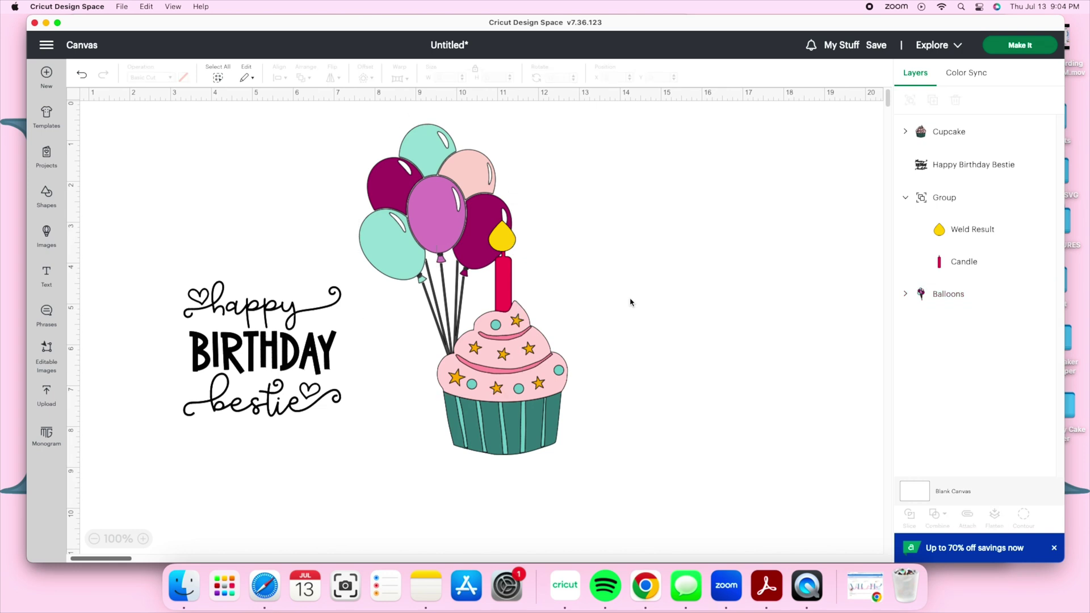
drag(440, 199, 439, 197)
click(647, 268)
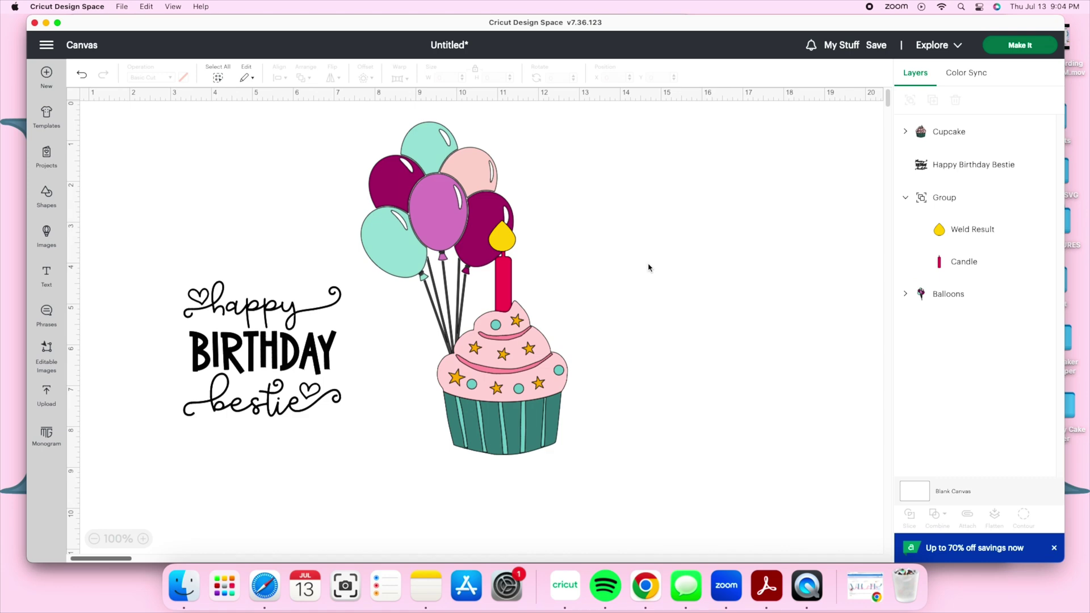
Enlarge the greeting text to about 5.51 x 4.74 in and shift it left.
click(297, 380)
drag(339, 416, 406, 473)
drag(297, 384, 265, 384)
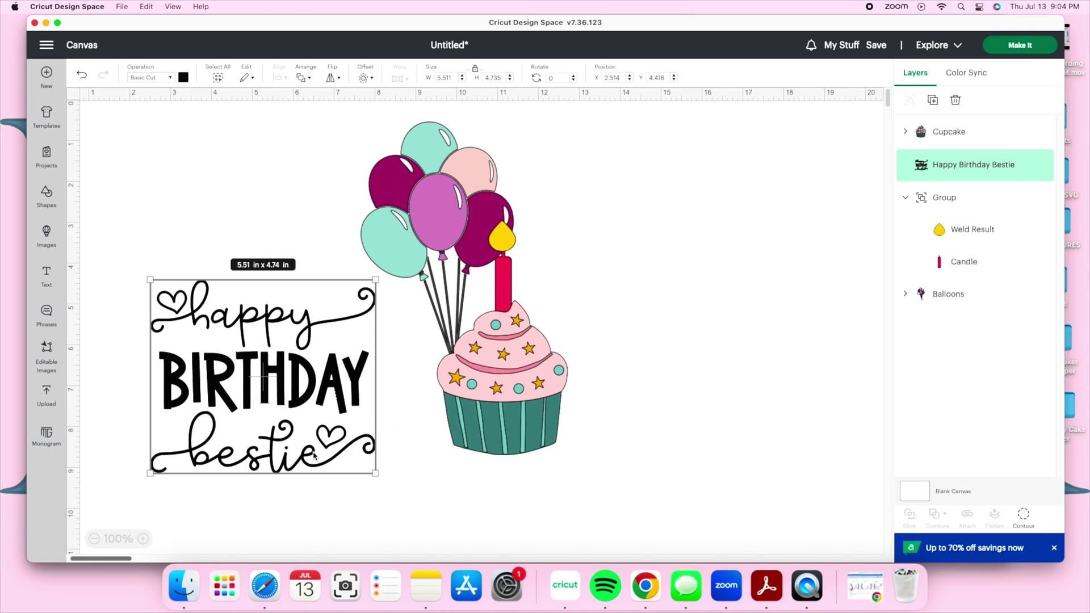
Hide the word 'bestie', its leftover dots and the heart after it with Contour.
click(619, 438)
click(262, 445)
click(1024, 518)
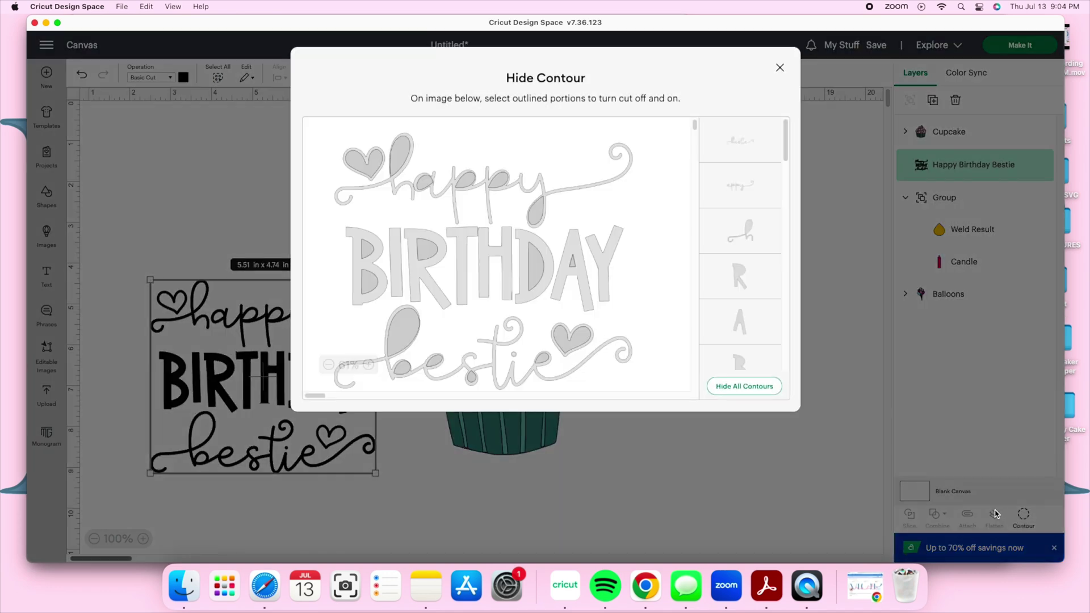
click(763, 149)
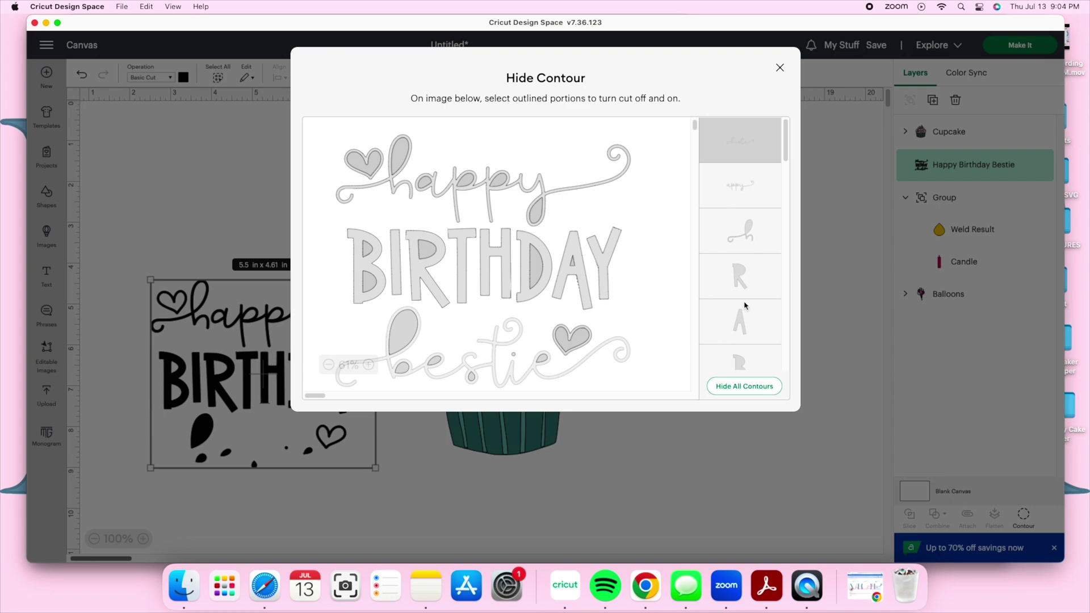
click(405, 340)
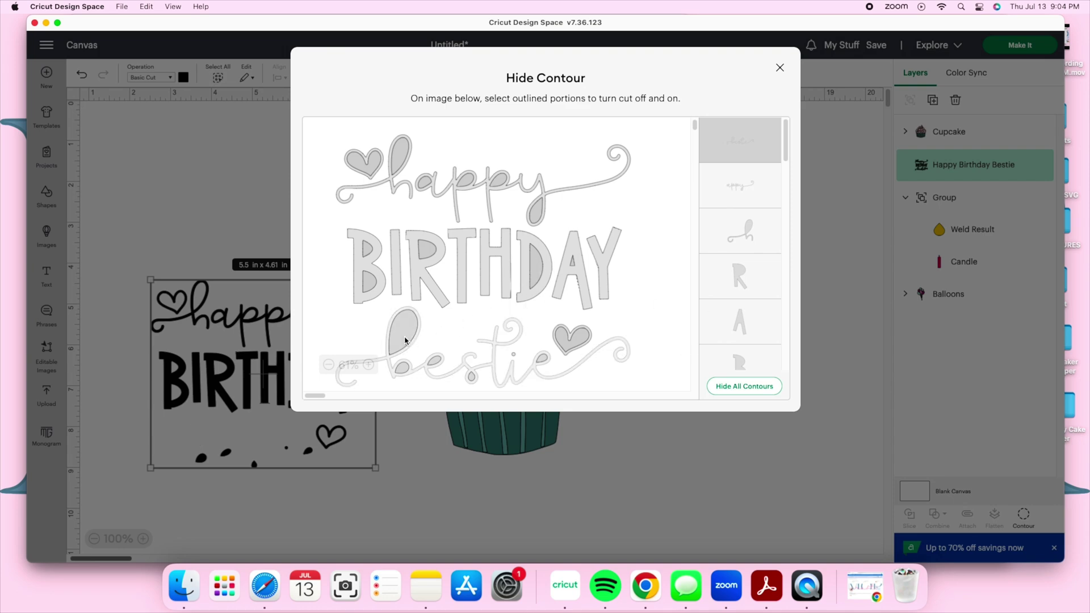
click(404, 370)
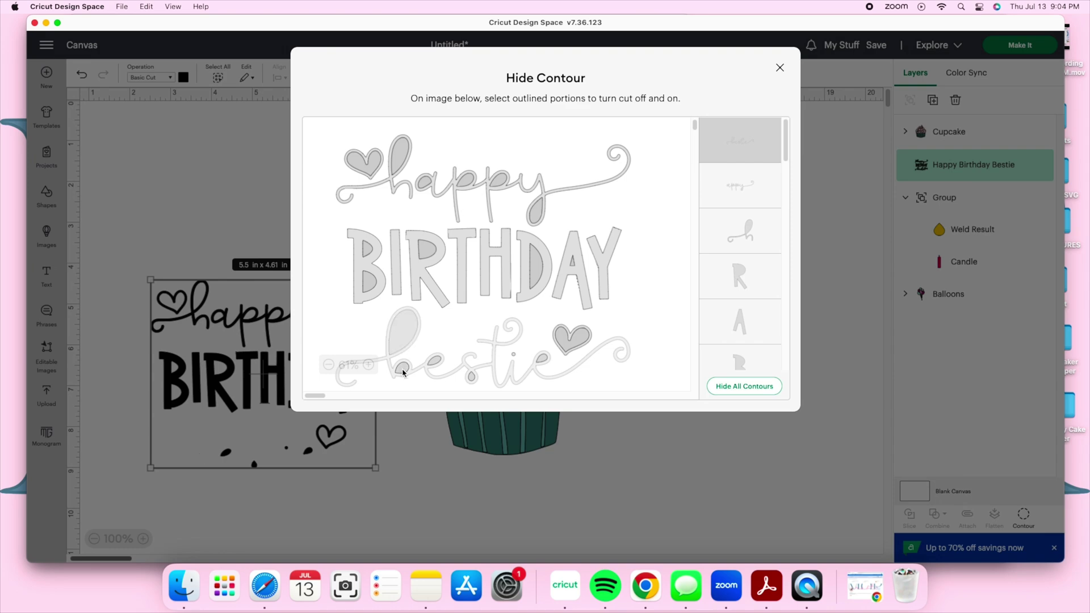
click(434, 365)
click(472, 377)
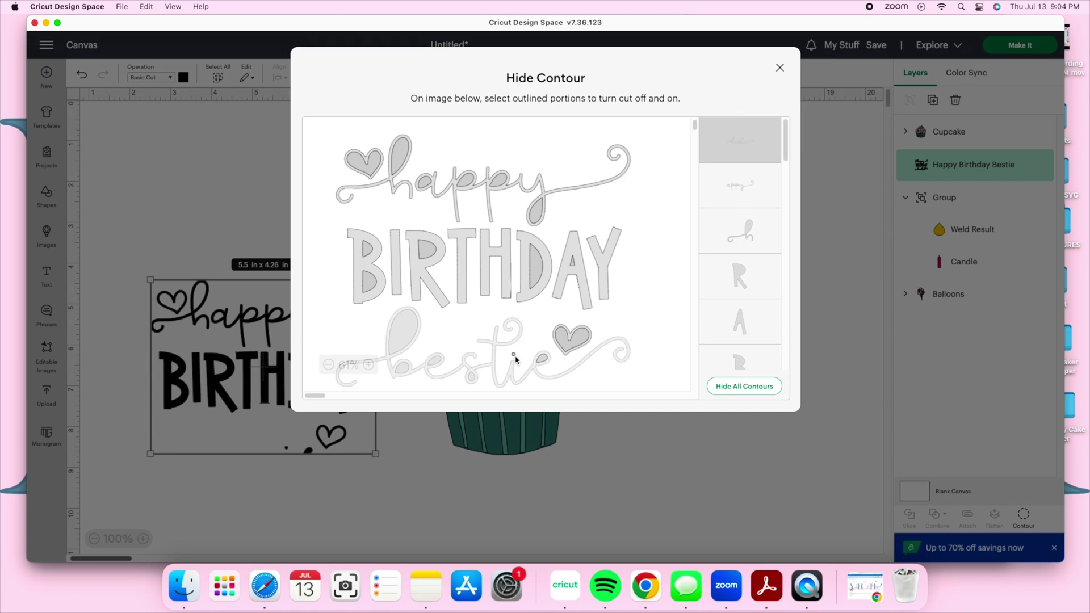
click(543, 360)
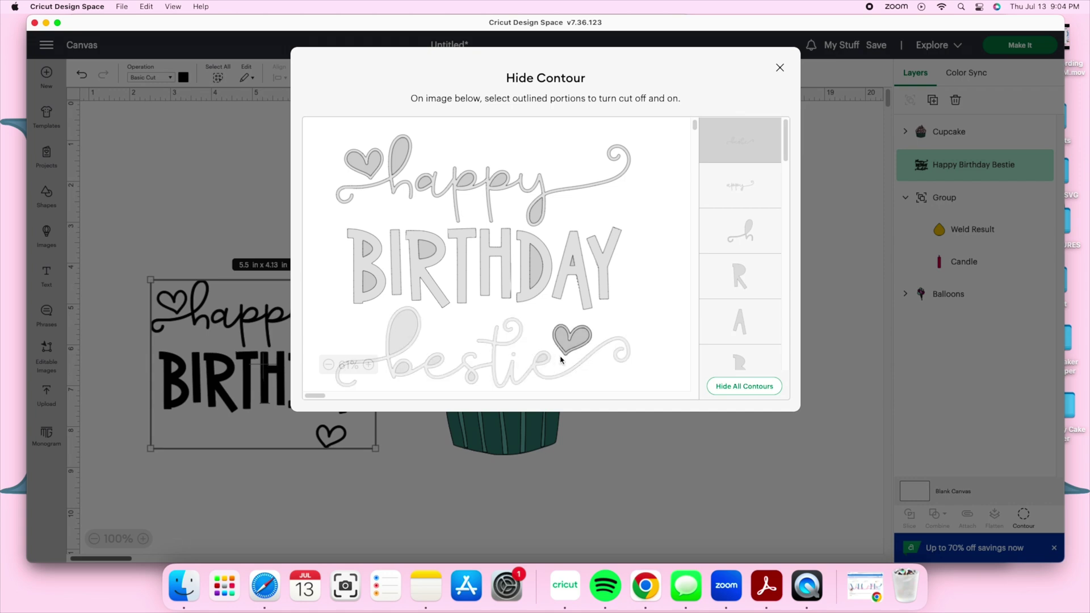
click(576, 343)
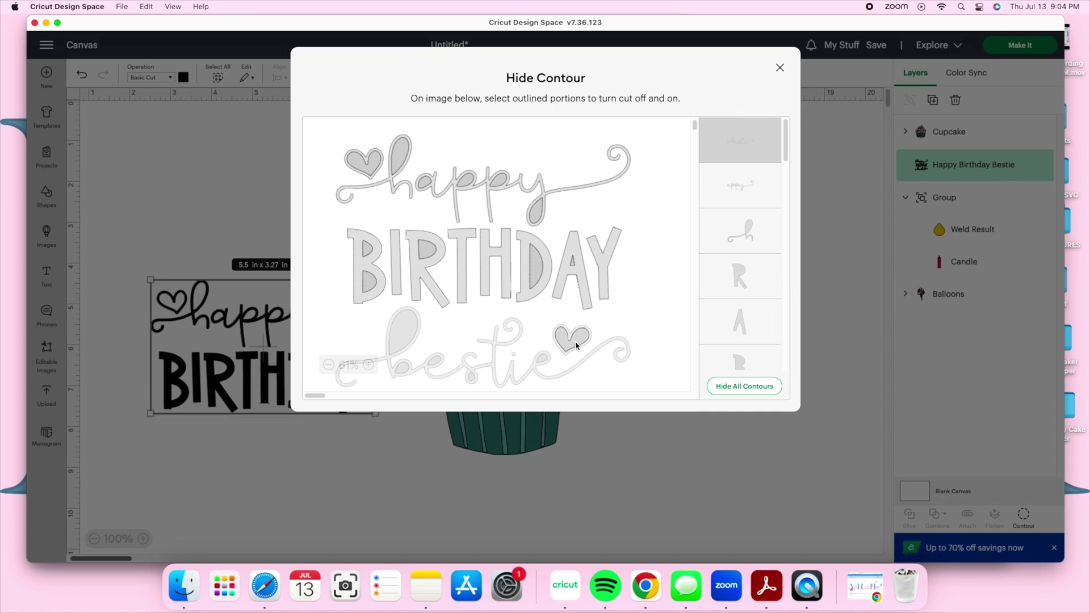
Hide the heart beside 'happy' and close the Hide Contour window.
click(353, 174)
click(362, 168)
click(352, 166)
click(350, 169)
click(351, 170)
scroll(744, 255, down, 5)
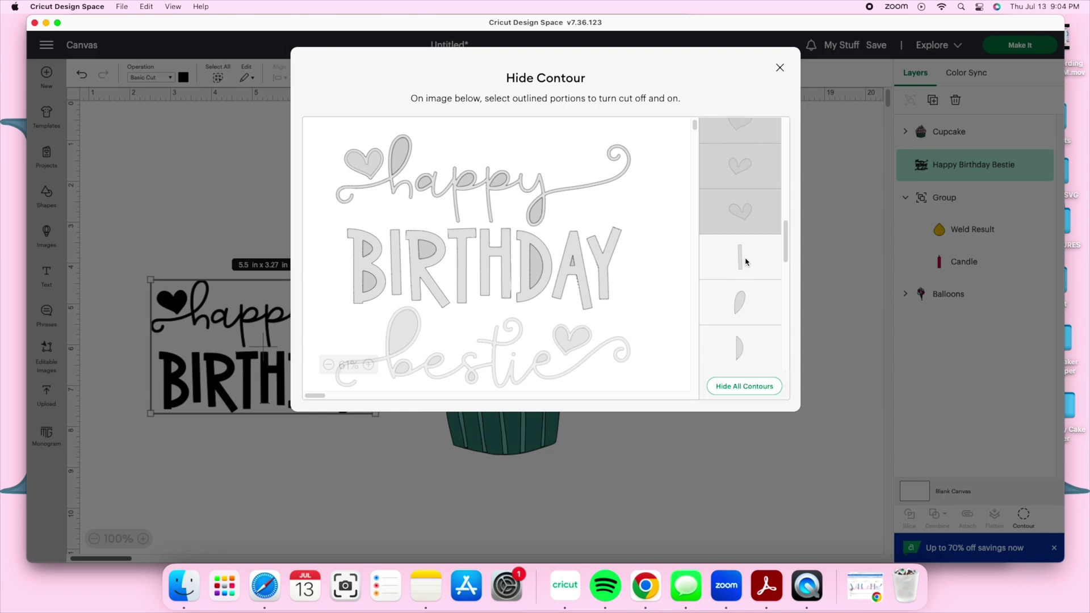
scroll(746, 261, up, 3)
click(736, 221)
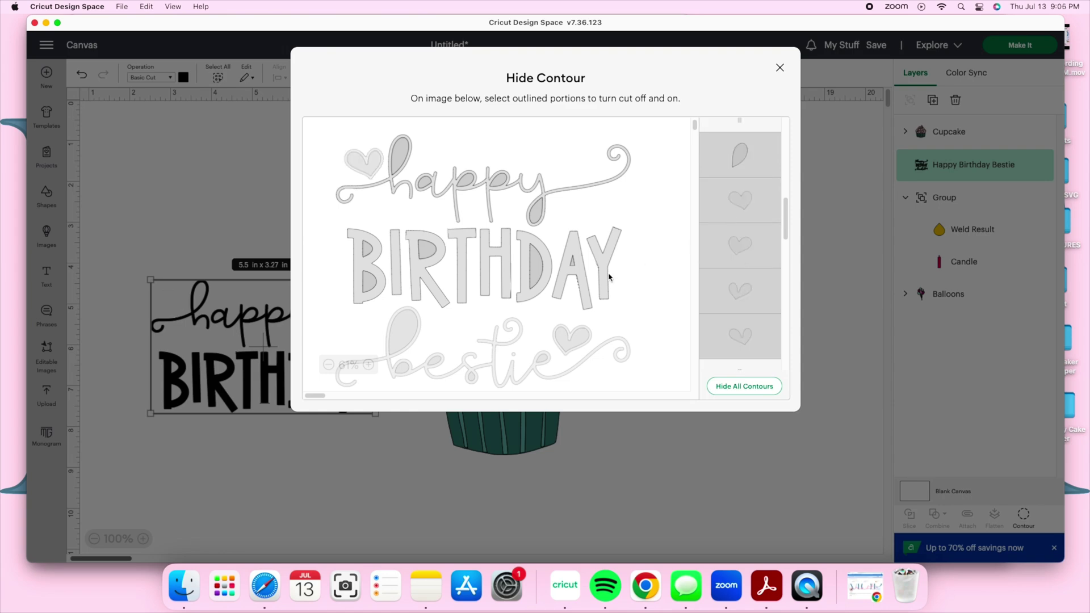
click(778, 69)
Move the text down-left and give the balloons a 0.025 in welded Offset.
drag(243, 362, 211, 385)
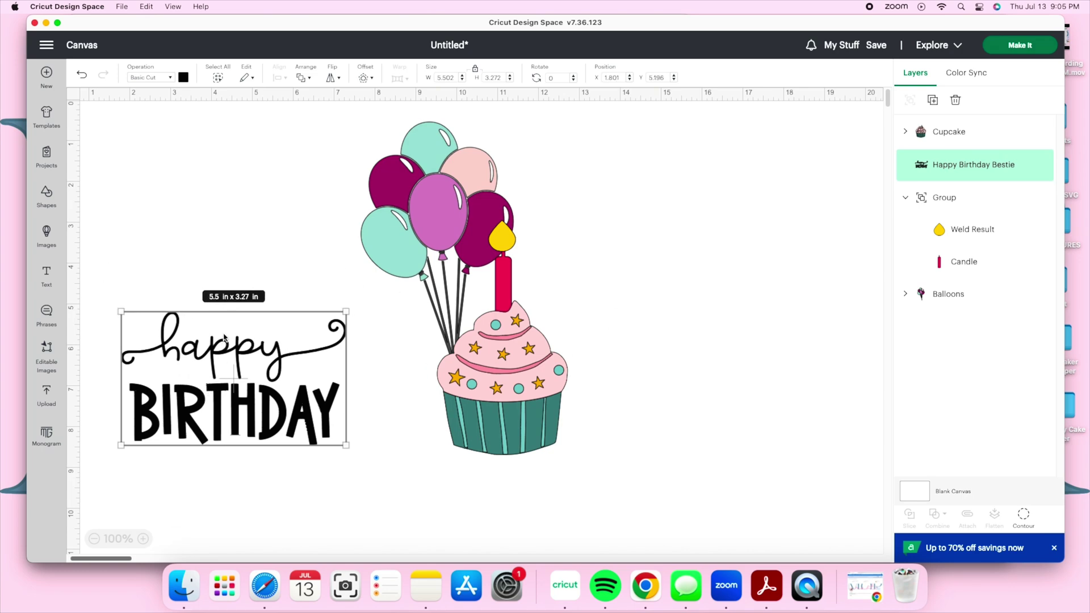
click(413, 213)
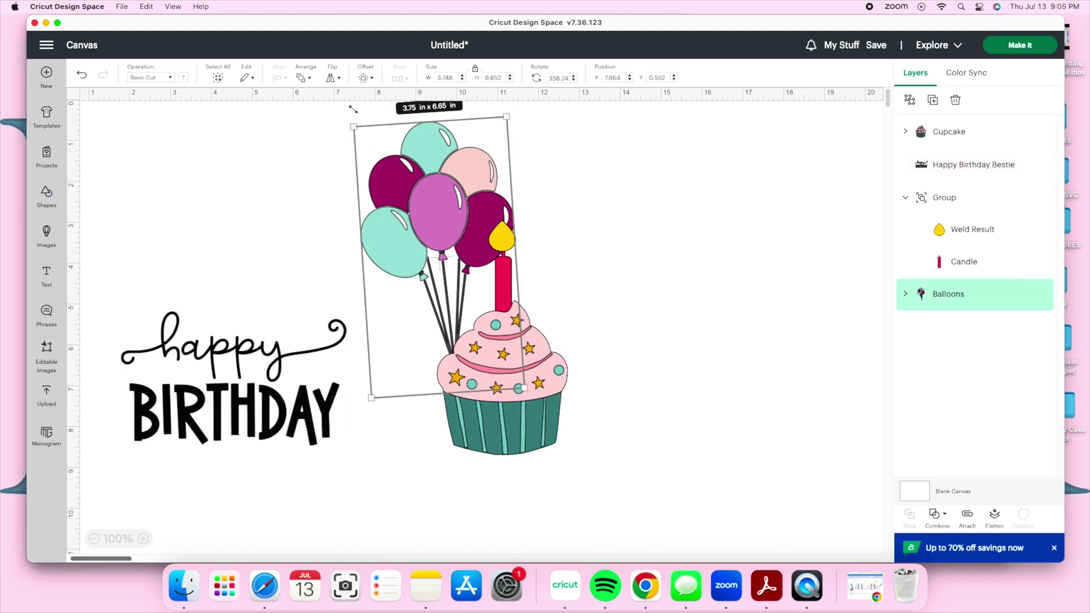
click(362, 79)
drag(370, 132, 367, 132)
drag(419, 105, 489, 111)
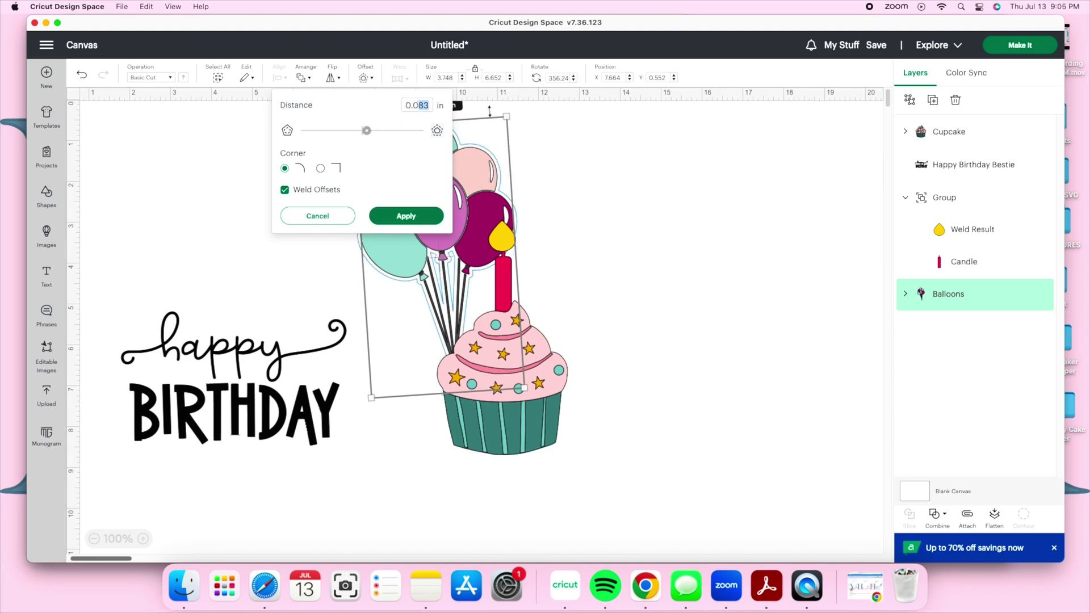
text(25)
key(Return)
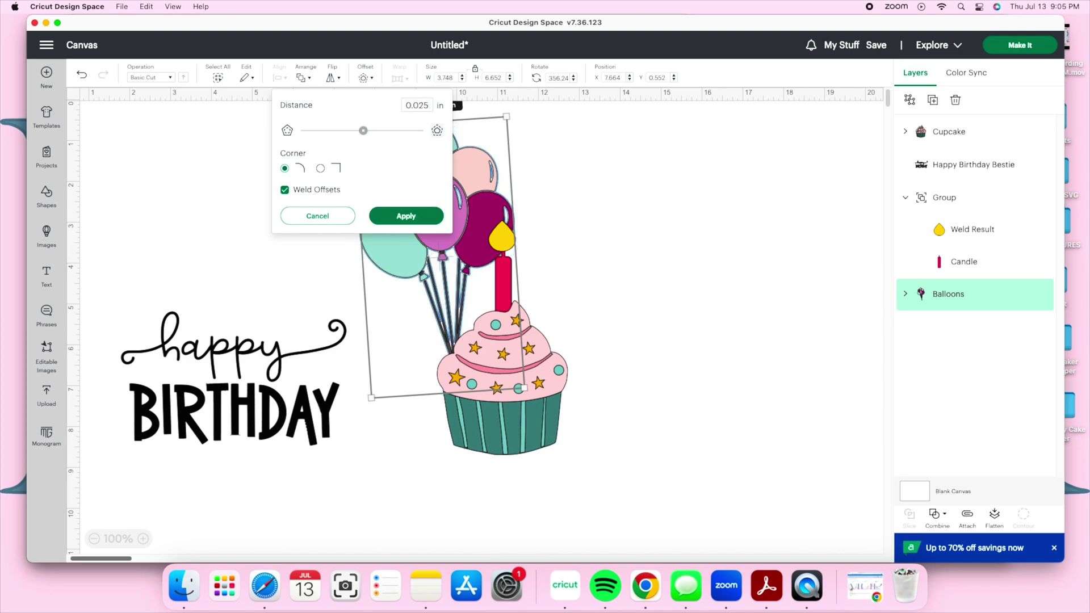
click(406, 216)
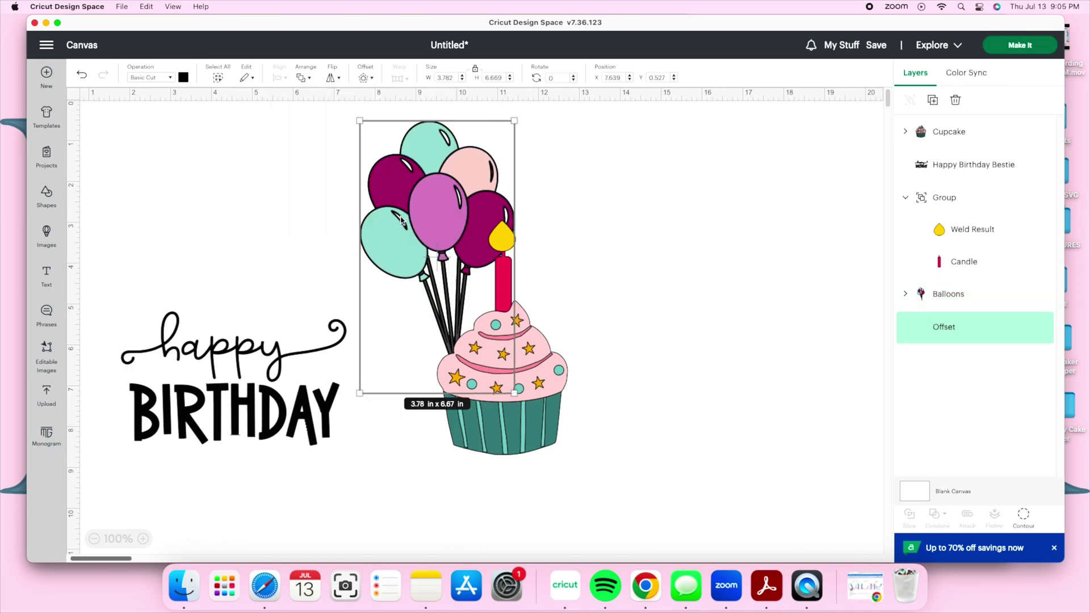
Toggle several balloon-string contours of the balloon offset off and back on.
click(1022, 519)
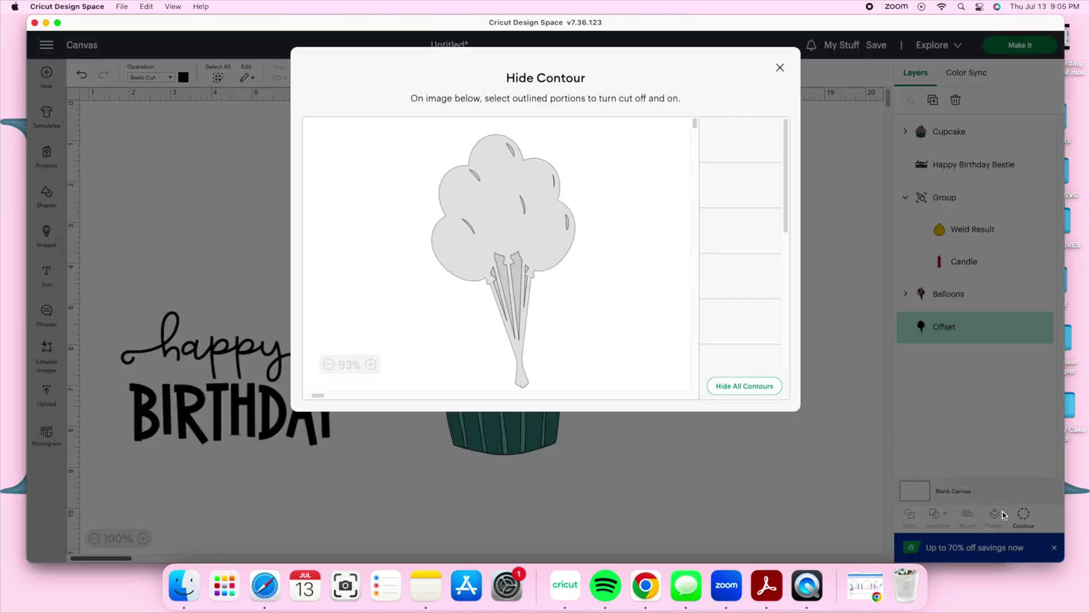
click(758, 367)
click(758, 335)
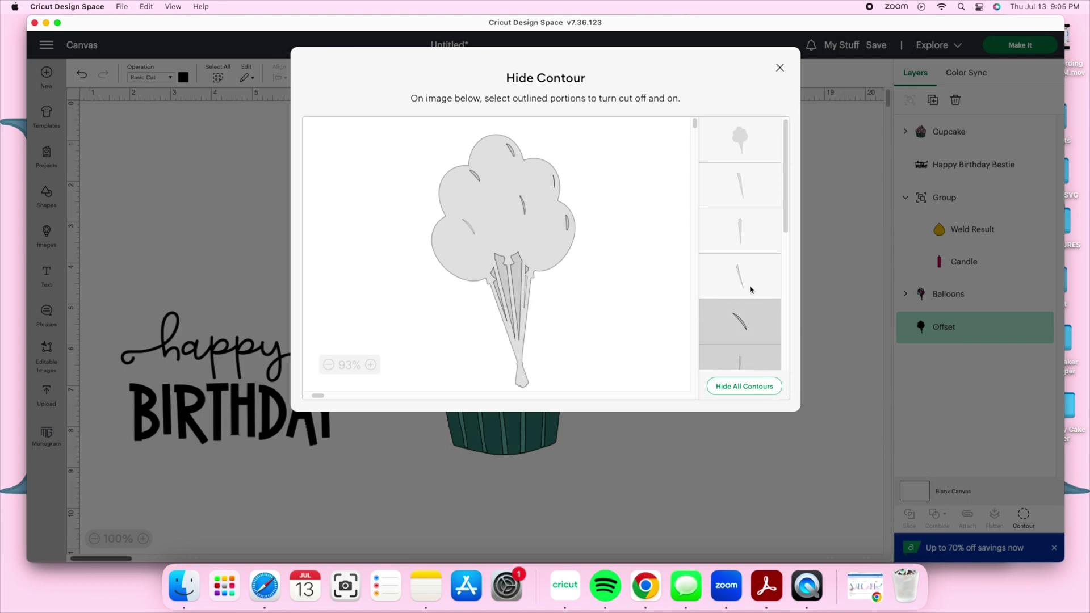
click(749, 287)
click(750, 248)
click(749, 176)
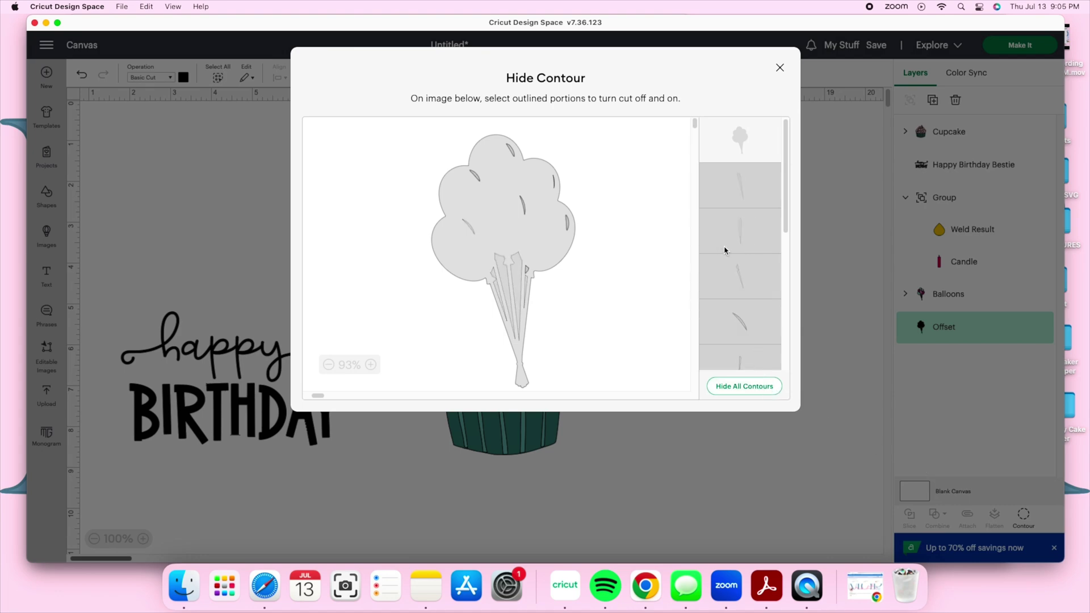
click(749, 193)
click(749, 242)
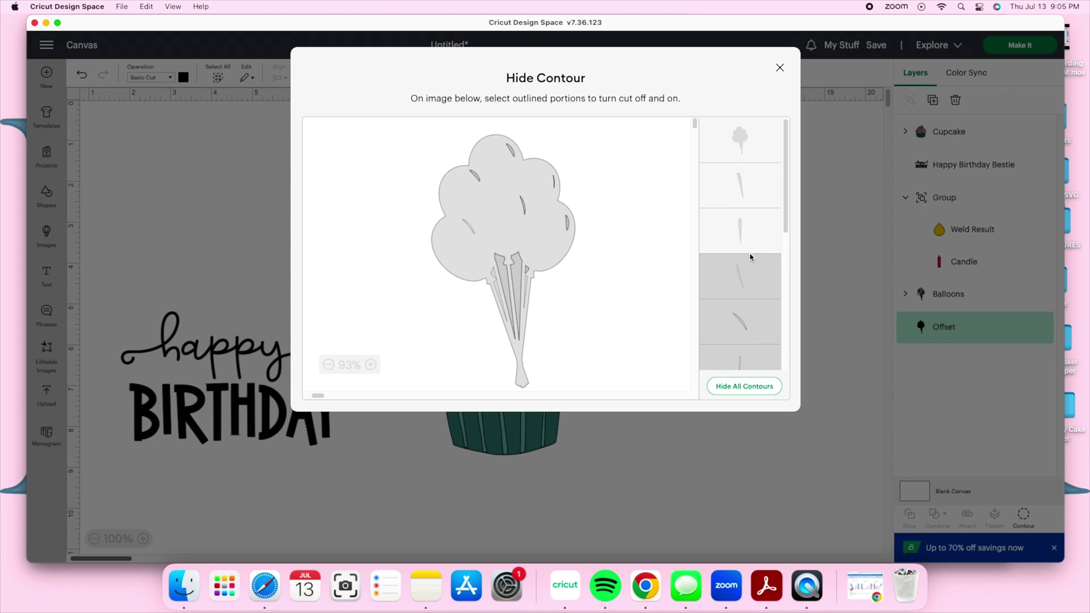
click(748, 271)
Hide the remaining string contours and the thin stroke, then close the contour window.
scroll(750, 312, down, 5)
click(756, 165)
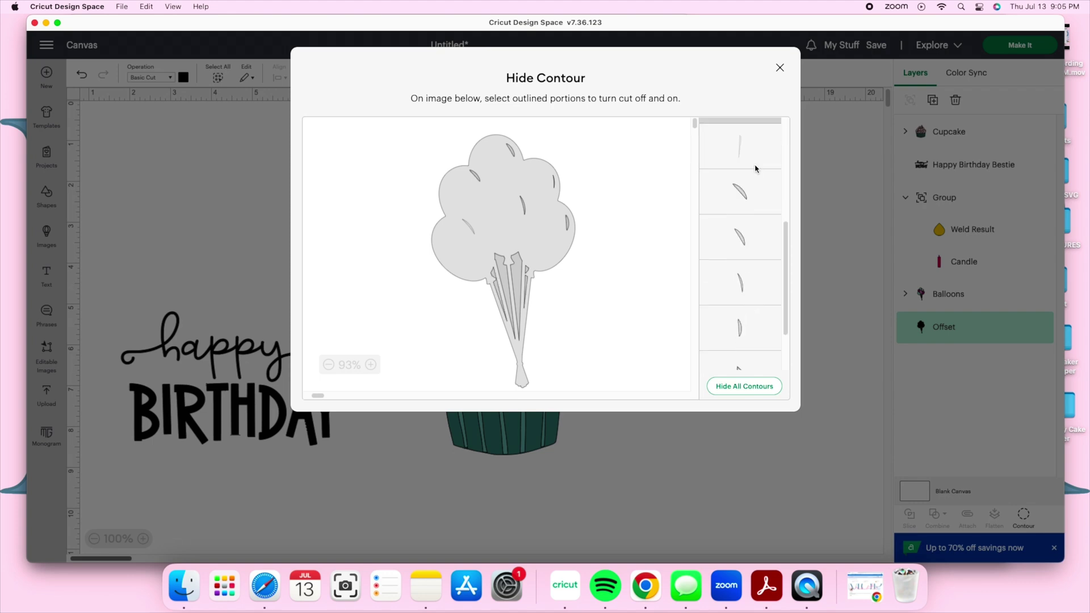
click(756, 187)
click(750, 243)
click(751, 289)
click(753, 319)
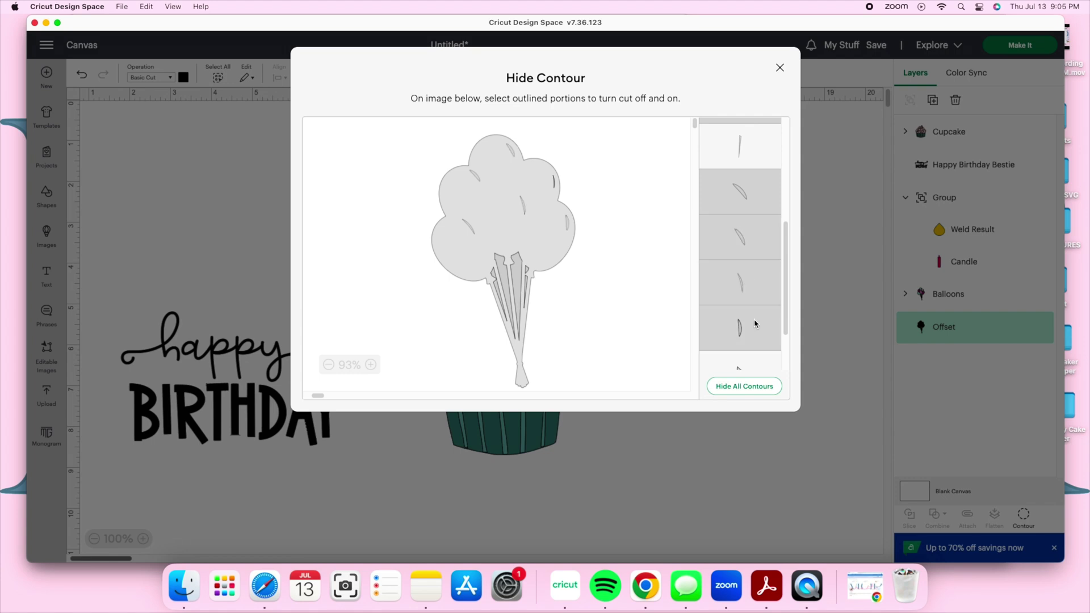
scroll(756, 312, down, 3)
click(754, 347)
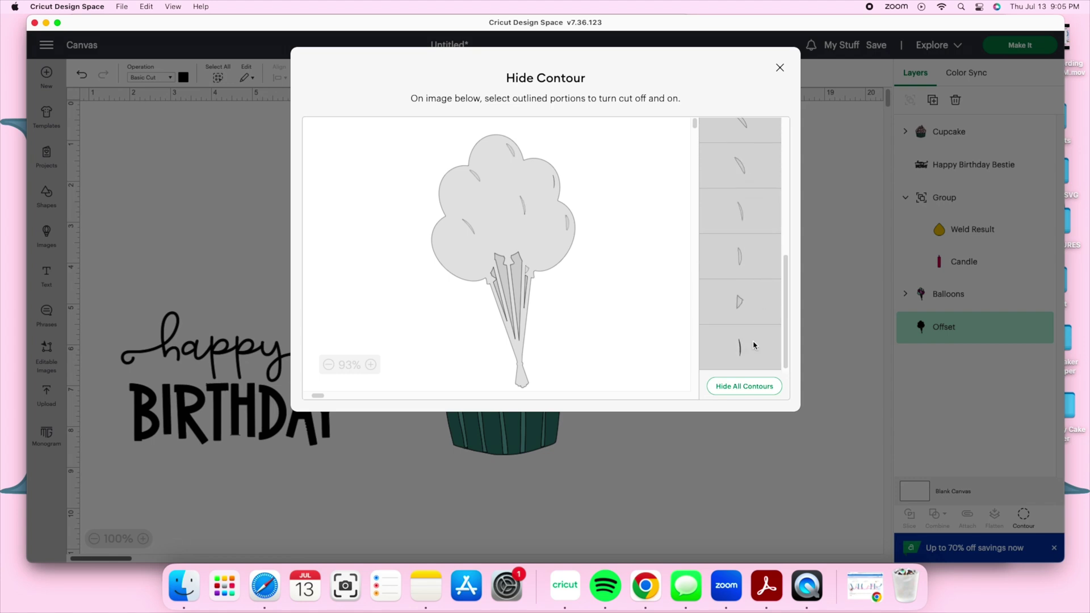
scroll(766, 285, up, 3)
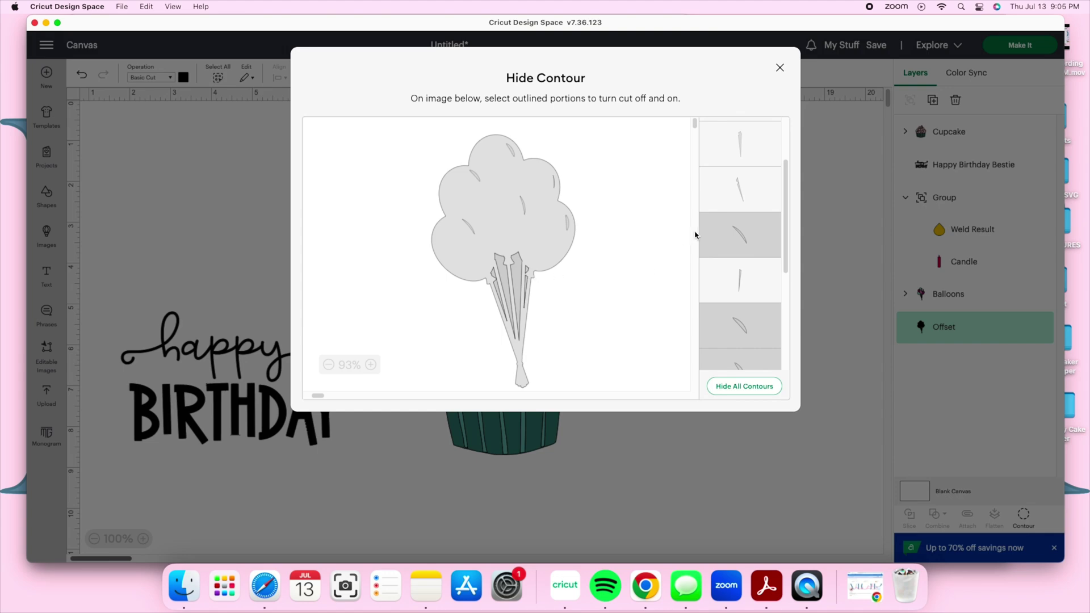
click(781, 67)
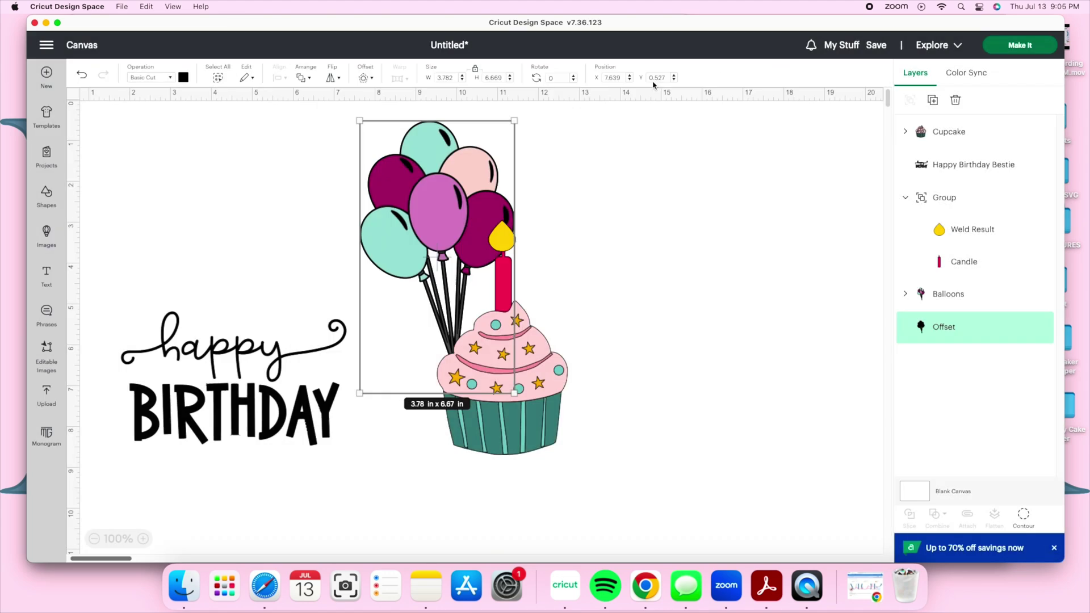
Make the balloon offset white and flatten it with the balloons into one Print Then Cut layer.
click(183, 77)
click(195, 196)
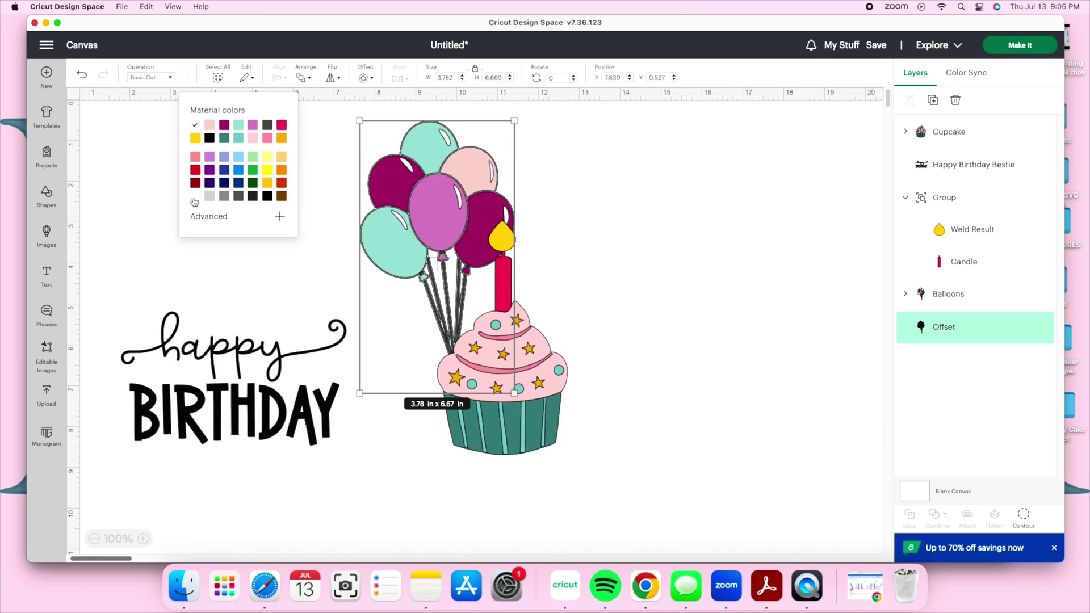
click(253, 255)
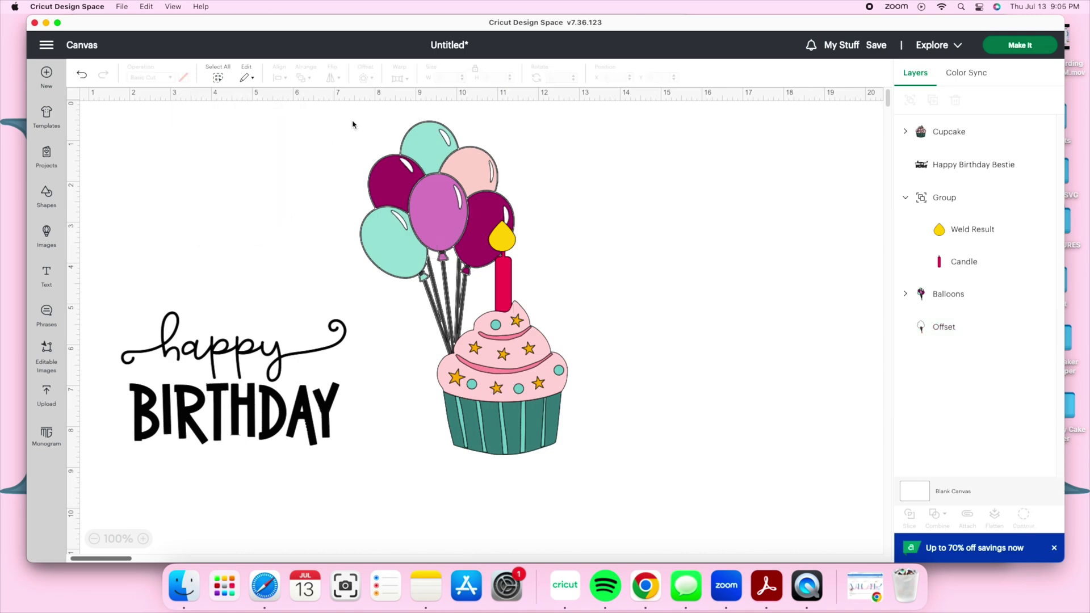
drag(342, 146, 381, 201)
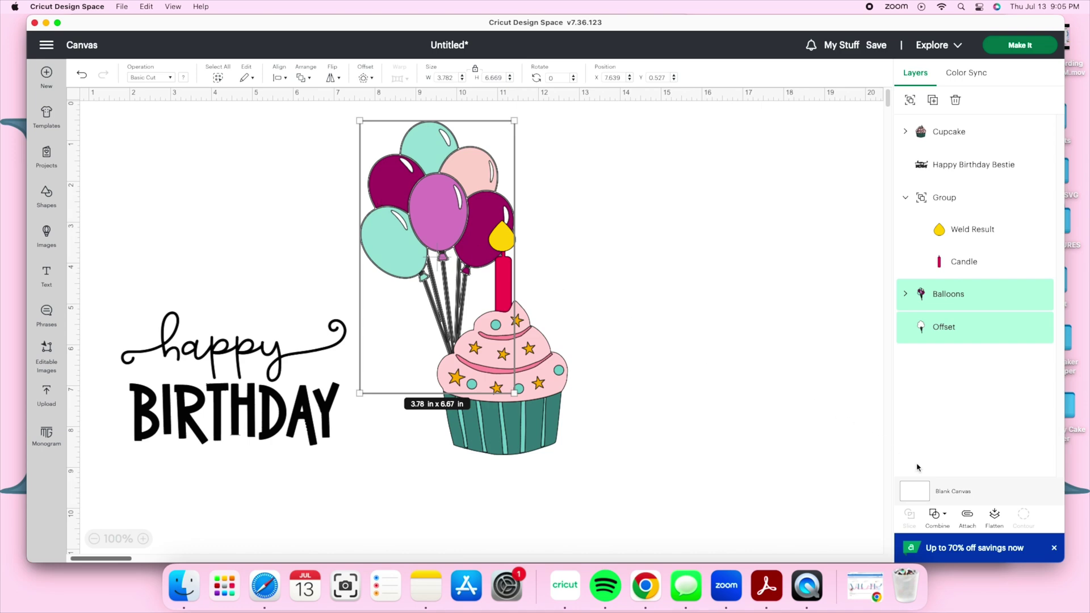
click(995, 517)
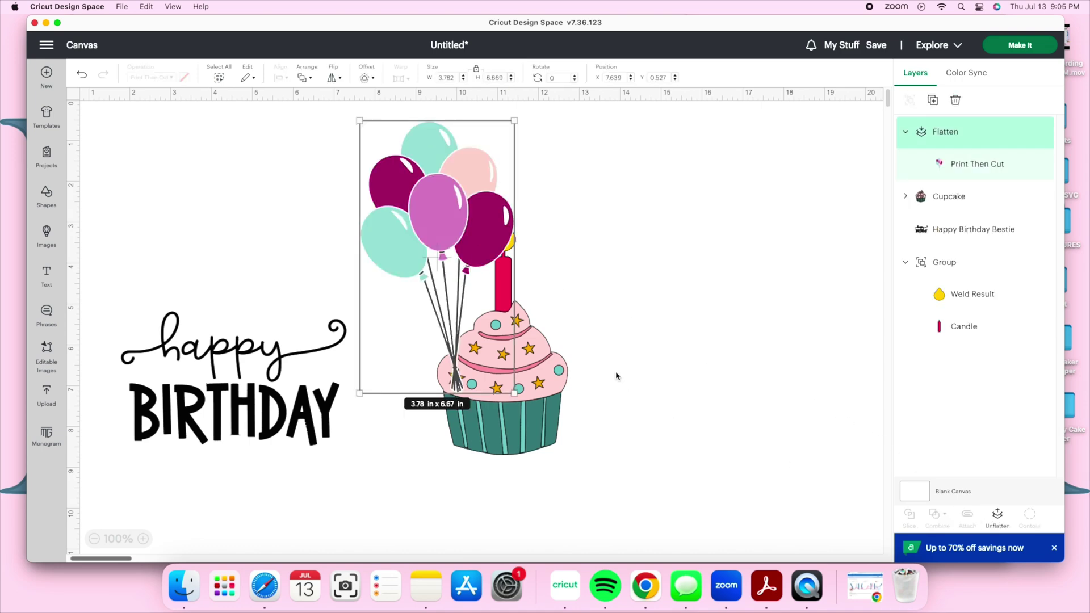
Send the flattened balloons behind the cupcake and candle.
right_click(472, 251)
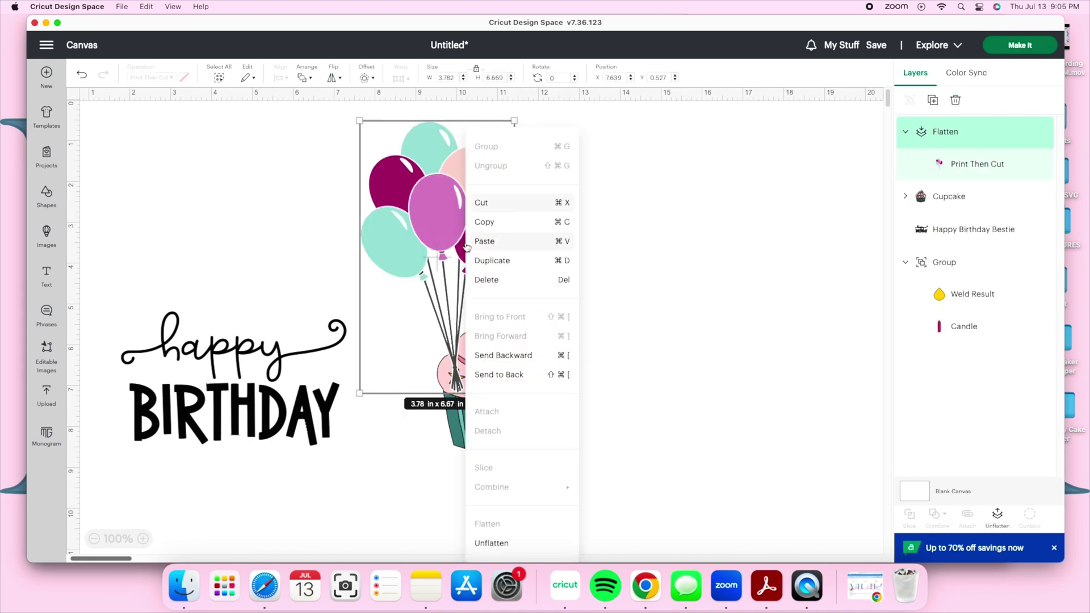
click(514, 375)
click(644, 333)
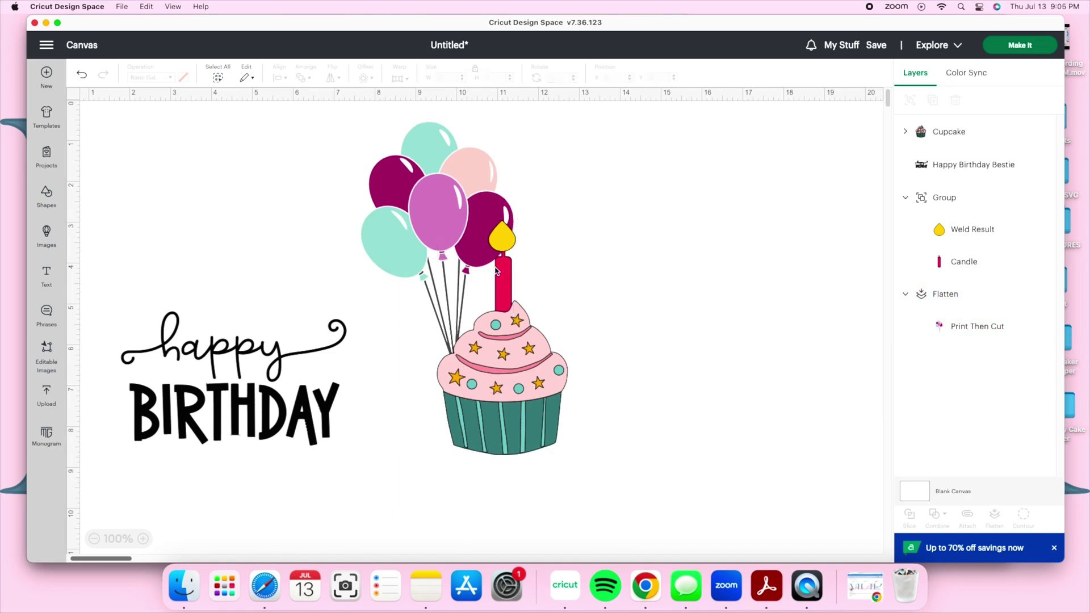
click(415, 240)
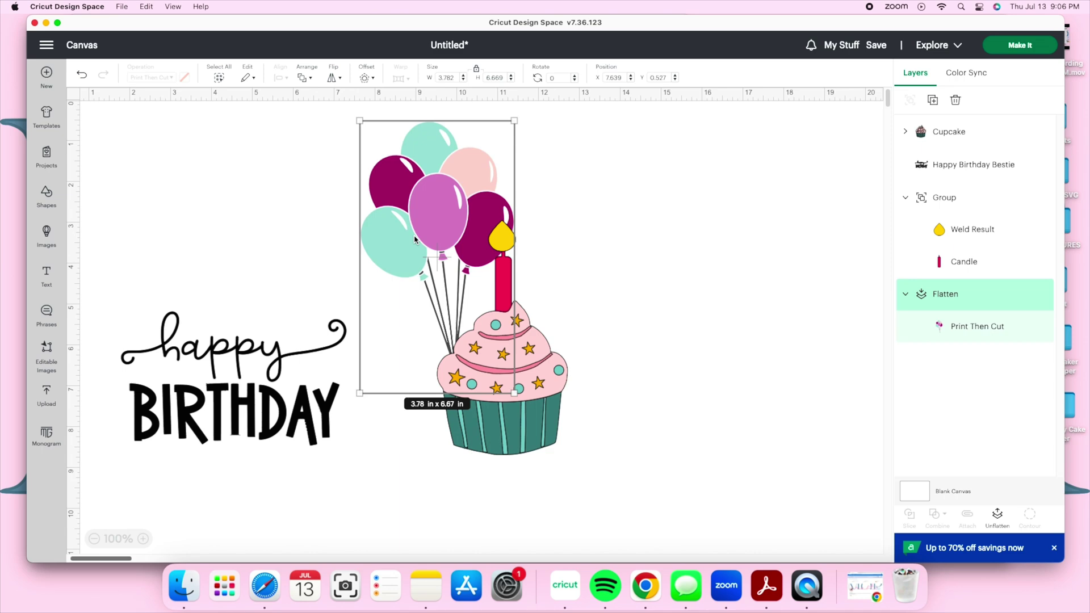
Nudge the flattened balloons slightly up and to the right.
drag(420, 217, 432, 211)
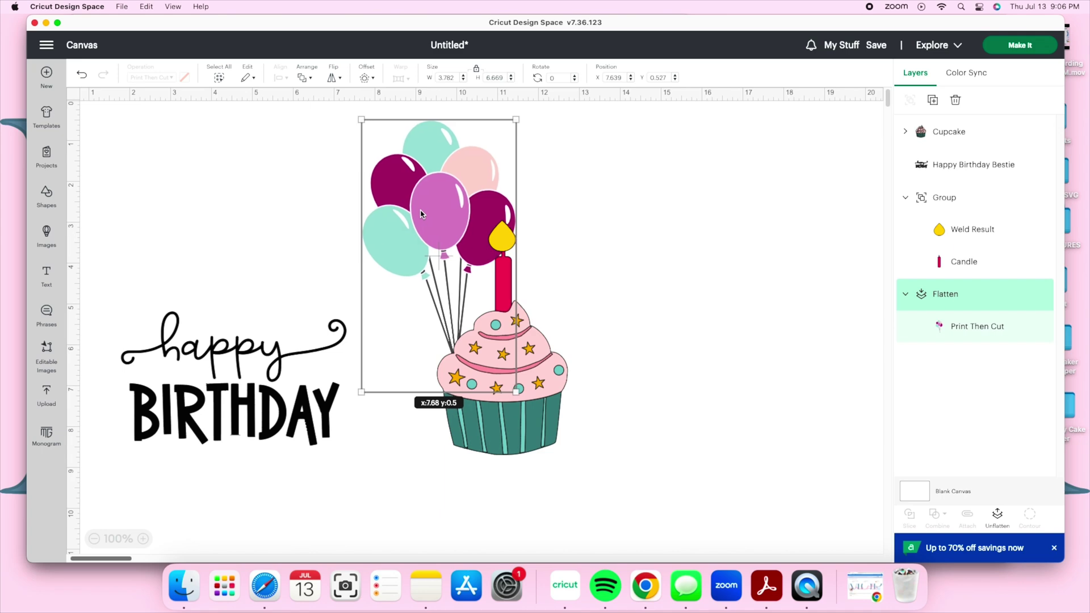
click(636, 247)
click(391, 191)
click(784, 314)
Move the happy BIRTHDAY text down onto the cupcake's base.
click(266, 386)
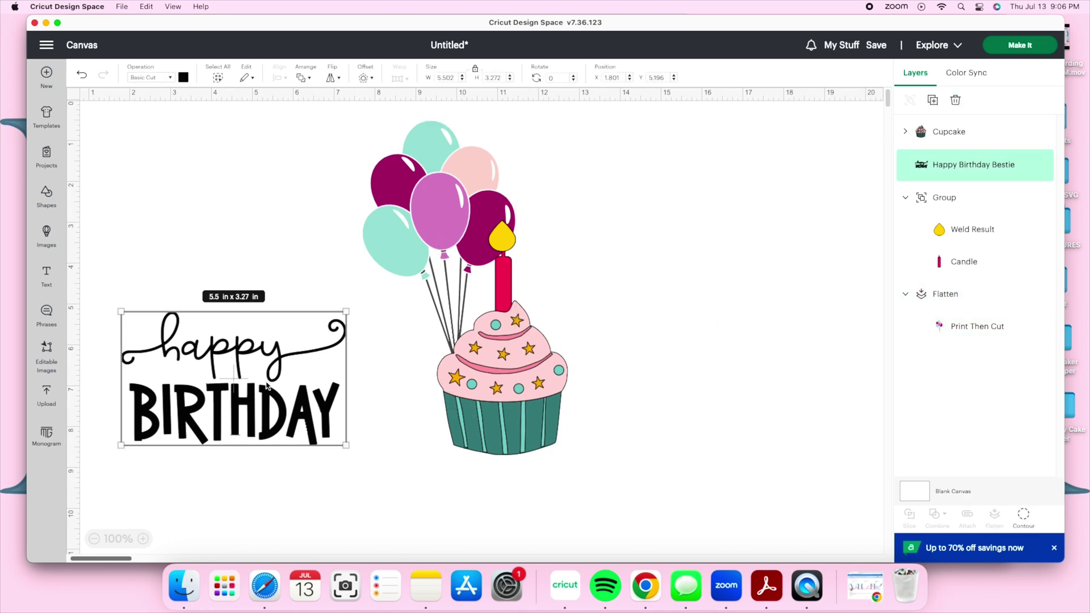
drag(266, 386, 516, 494)
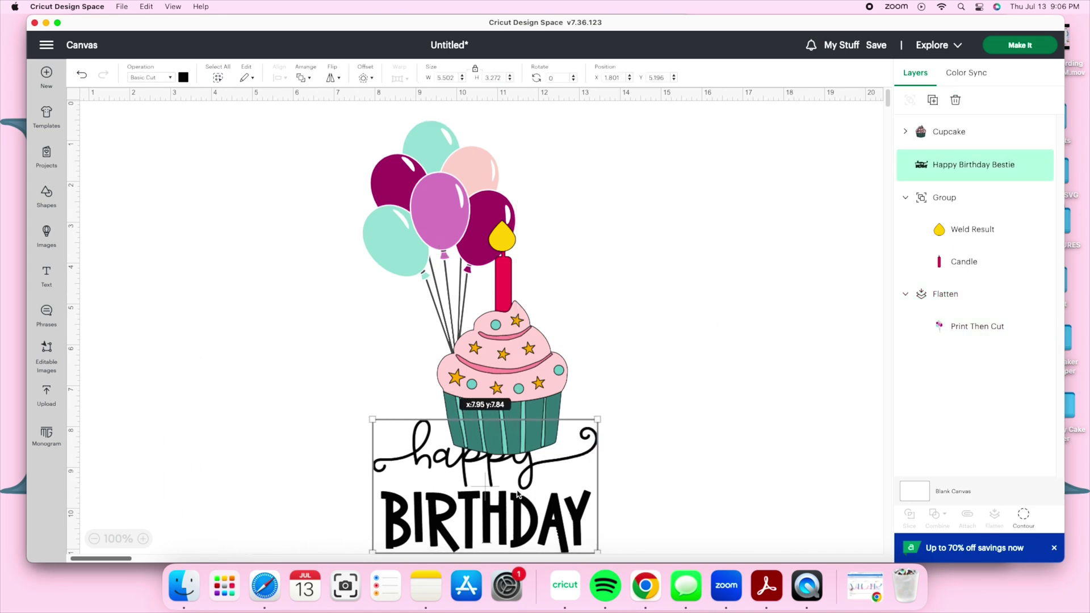
right_click(517, 494)
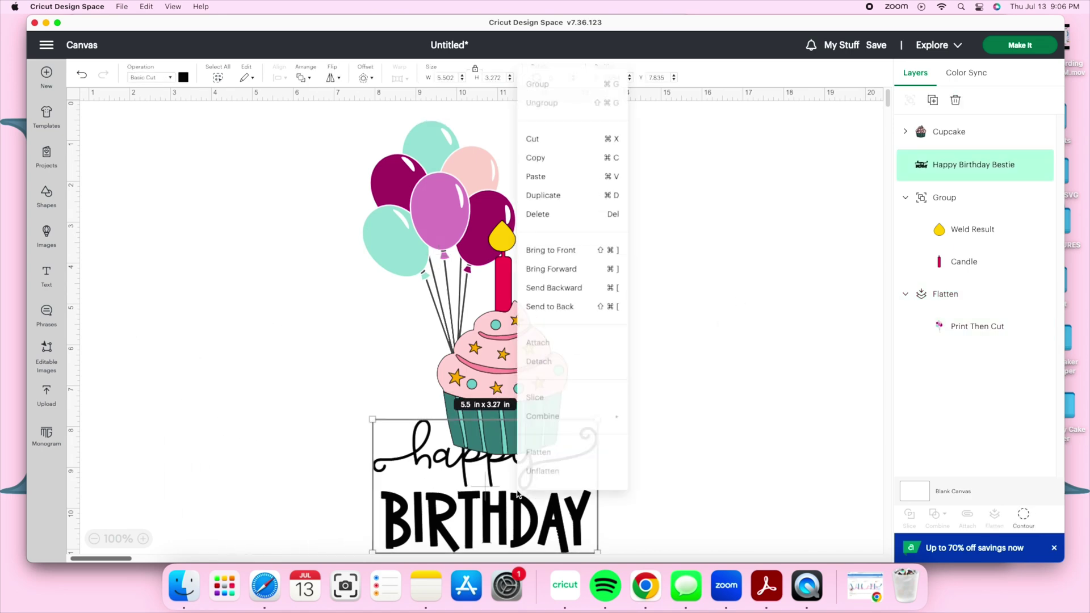
Bring the happy BIRTHDAY text forward, resize it to 3.97 × 2.32 in, and centre it across the wrapper.
click(559, 267)
drag(527, 487, 554, 459)
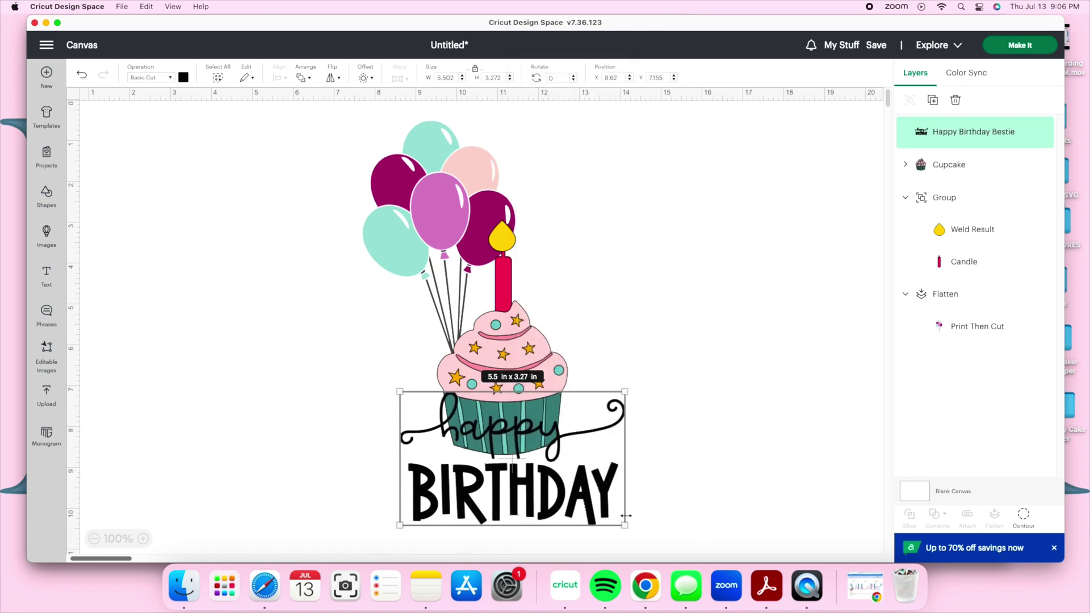
drag(626, 527, 534, 475)
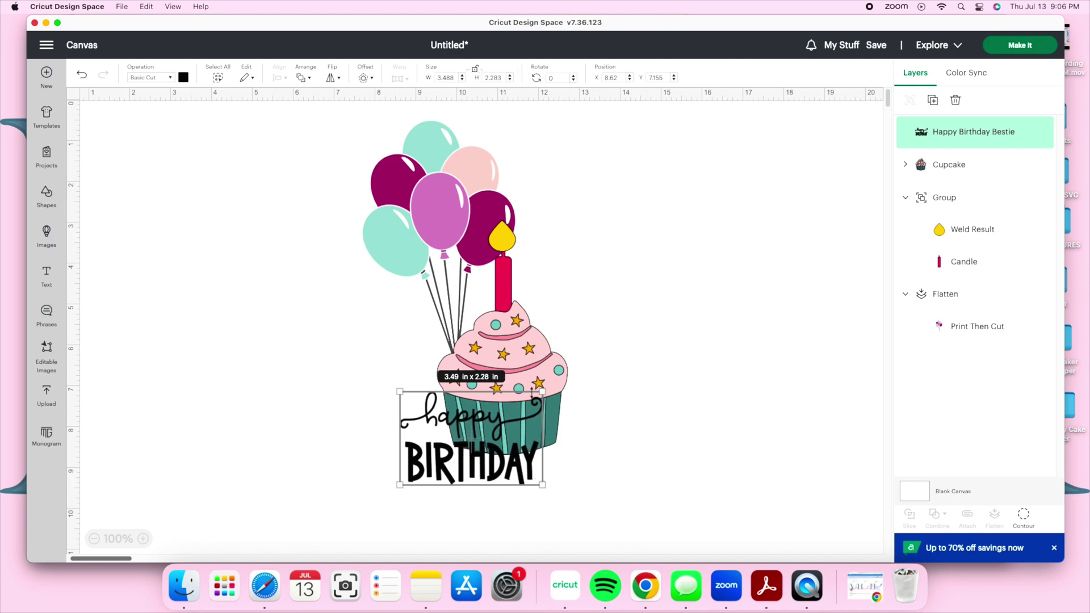
drag(541, 486, 563, 487)
drag(498, 477, 532, 492)
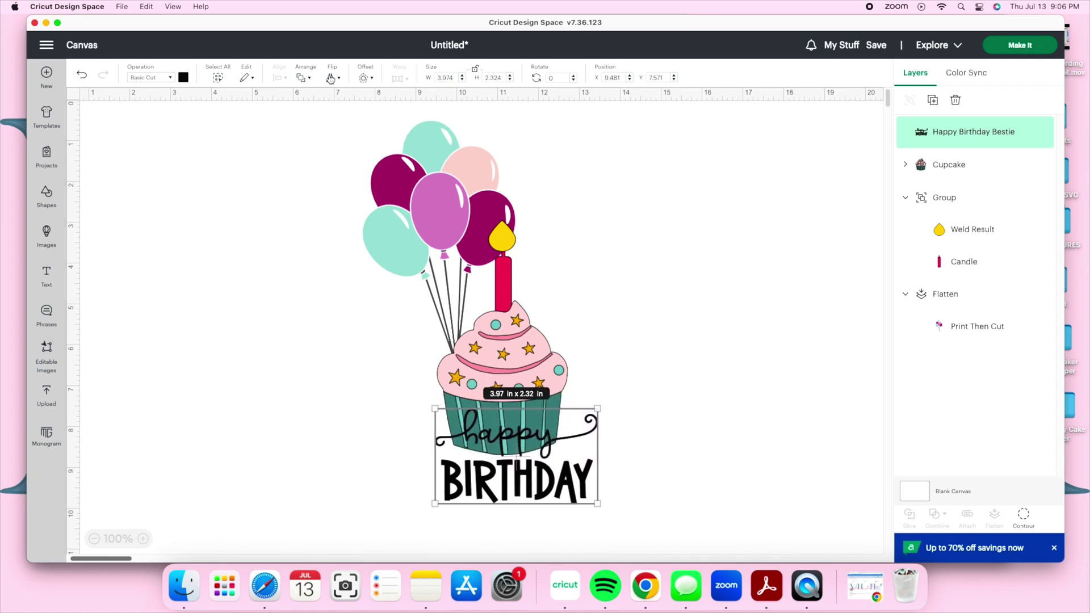
Add a 0.069 in offset outline around the happy BIRTHDAY text and recolour it.
click(364, 79)
drag(366, 132, 367, 134)
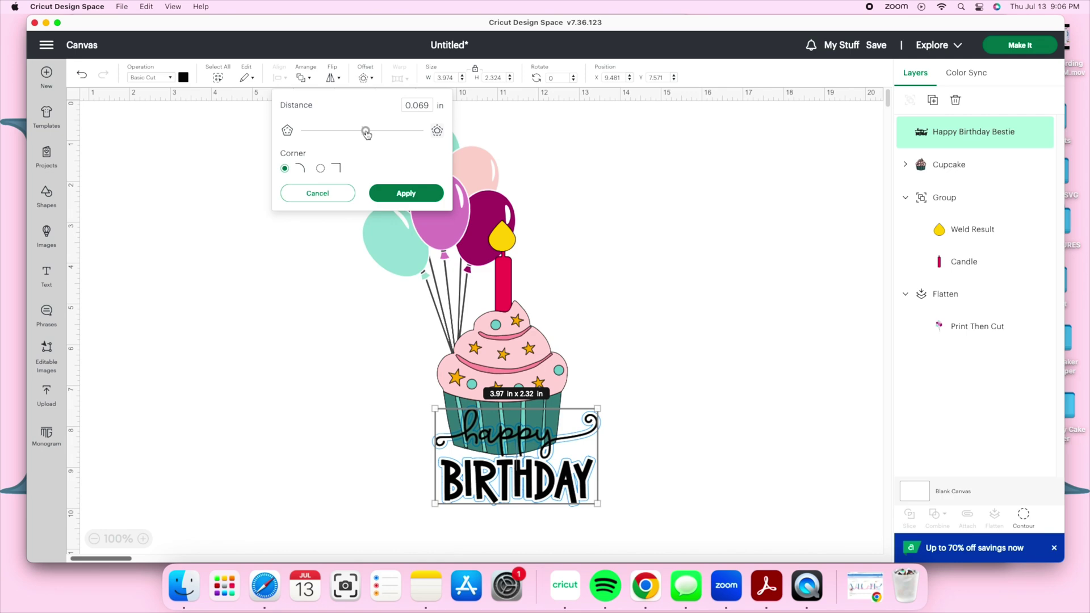
click(398, 195)
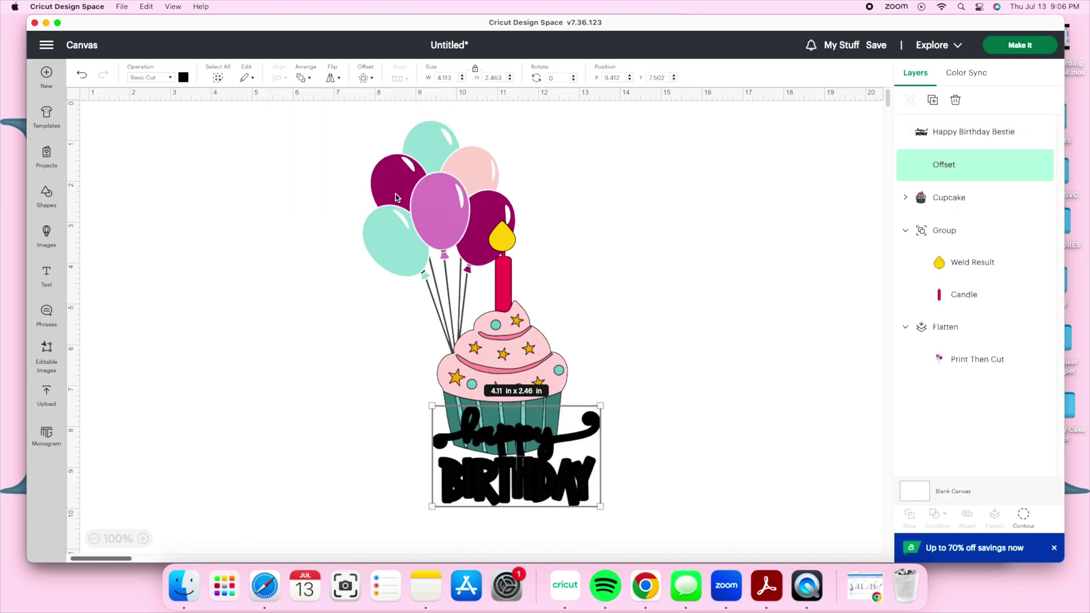
click(183, 80)
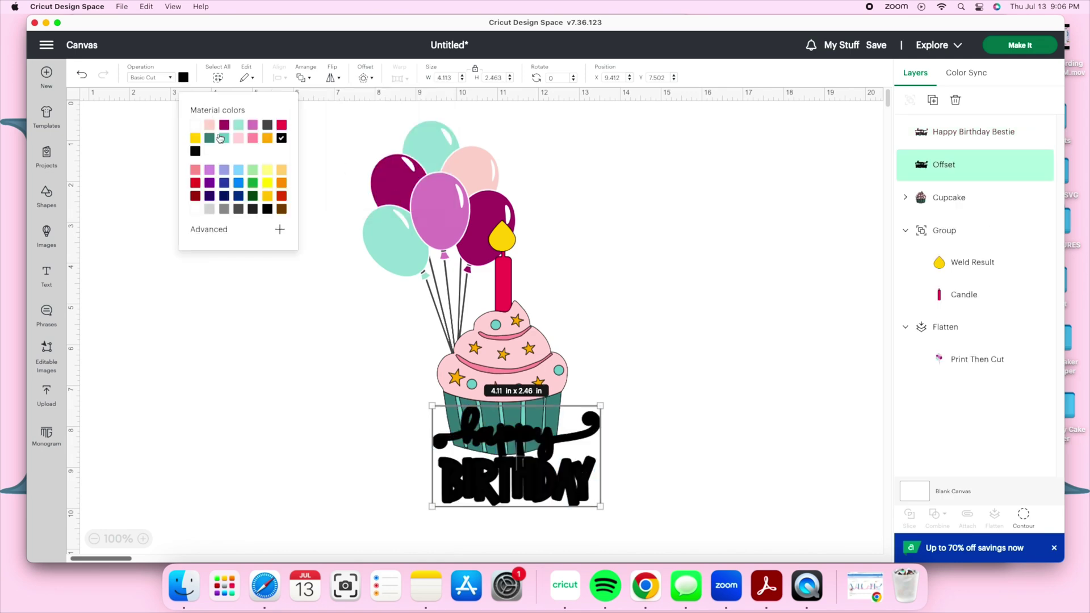
click(238, 139)
Add a second, yellow outline and group the text with both outlines.
click(364, 78)
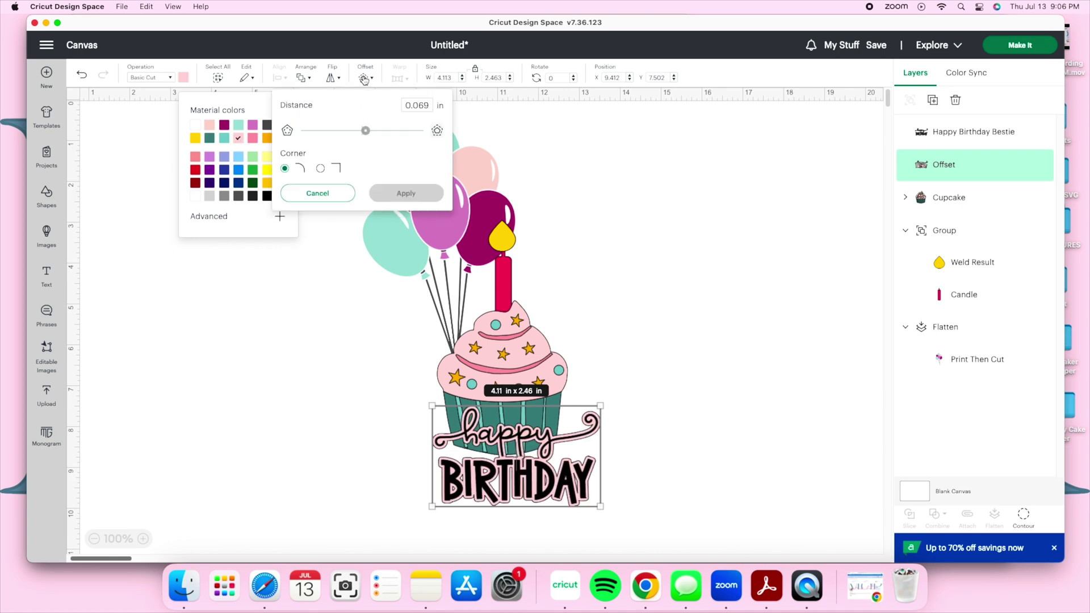
click(399, 194)
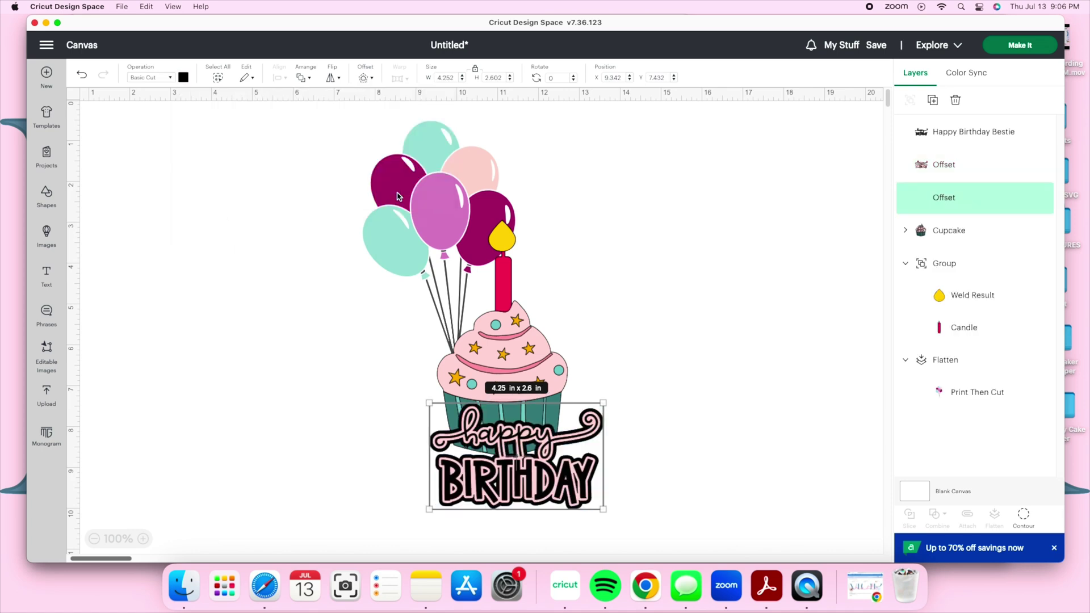
click(183, 78)
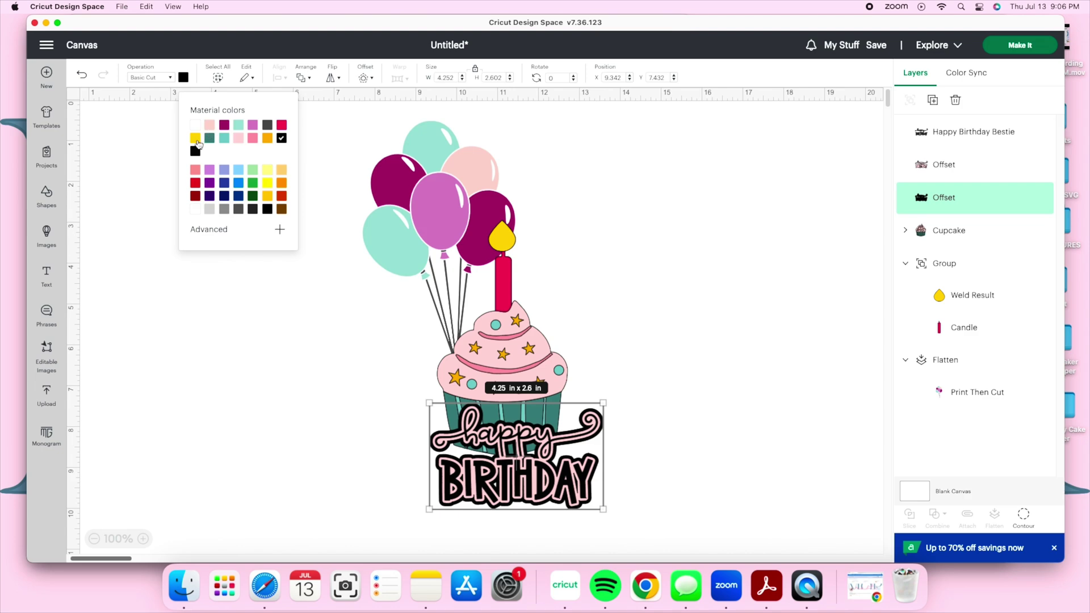
click(196, 138)
click(234, 293)
drag(614, 477, 554, 493)
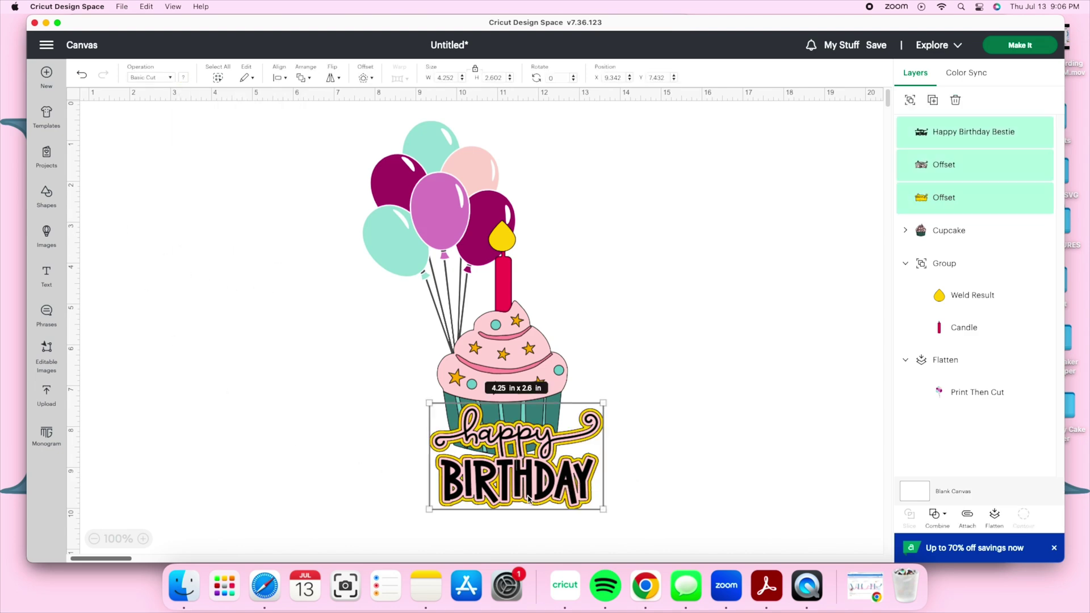
click(910, 101)
Unlock proportions and resize the birthday text group to about 4.16 × 2.46 in.
click(479, 71)
drag(598, 500, 554, 484)
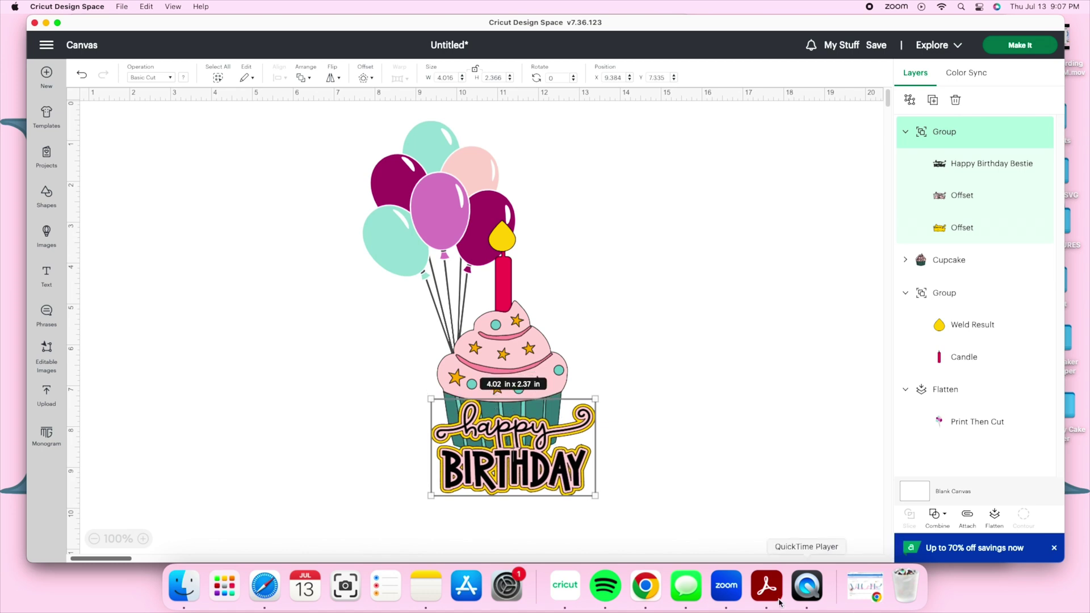
drag(595, 496, 544, 483)
Centre the cupcake and candle horizontally and enlarge them together.
click(535, 380)
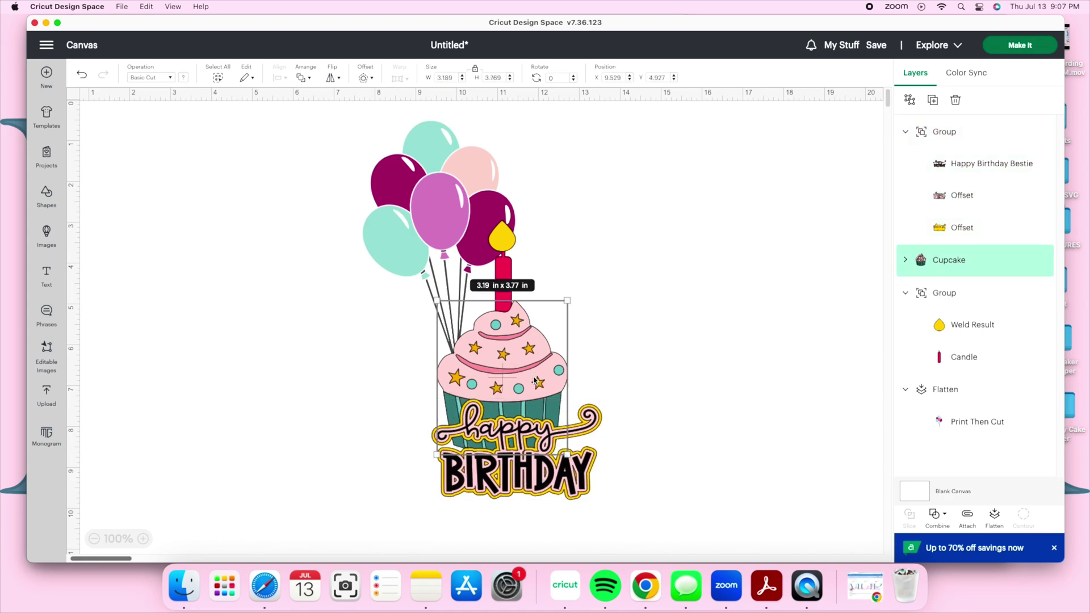
shift+click(507, 271)
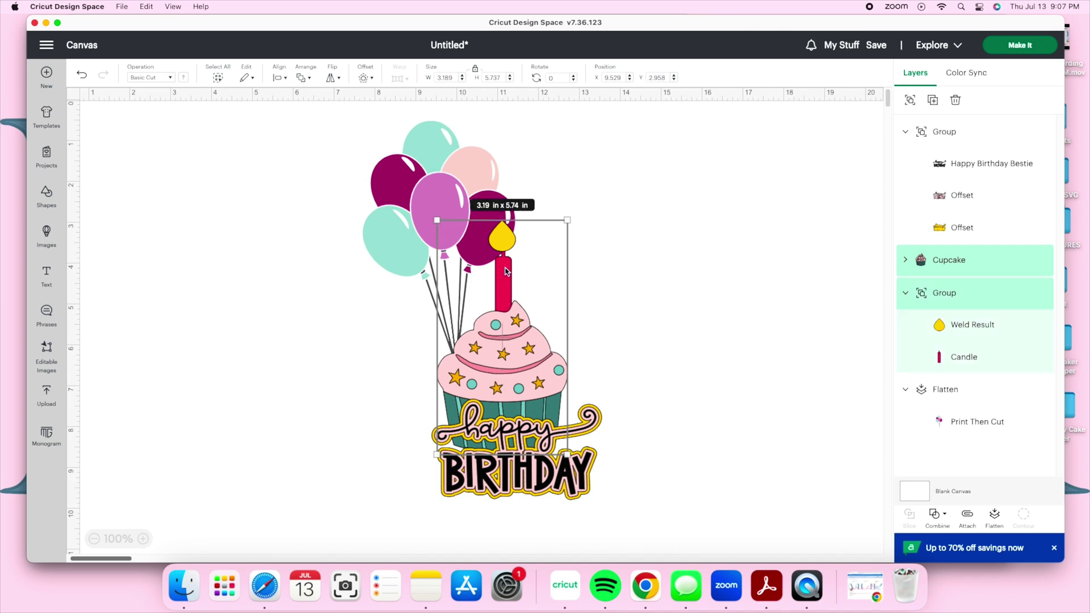
click(280, 78)
click(305, 138)
drag(568, 220, 577, 212)
click(704, 268)
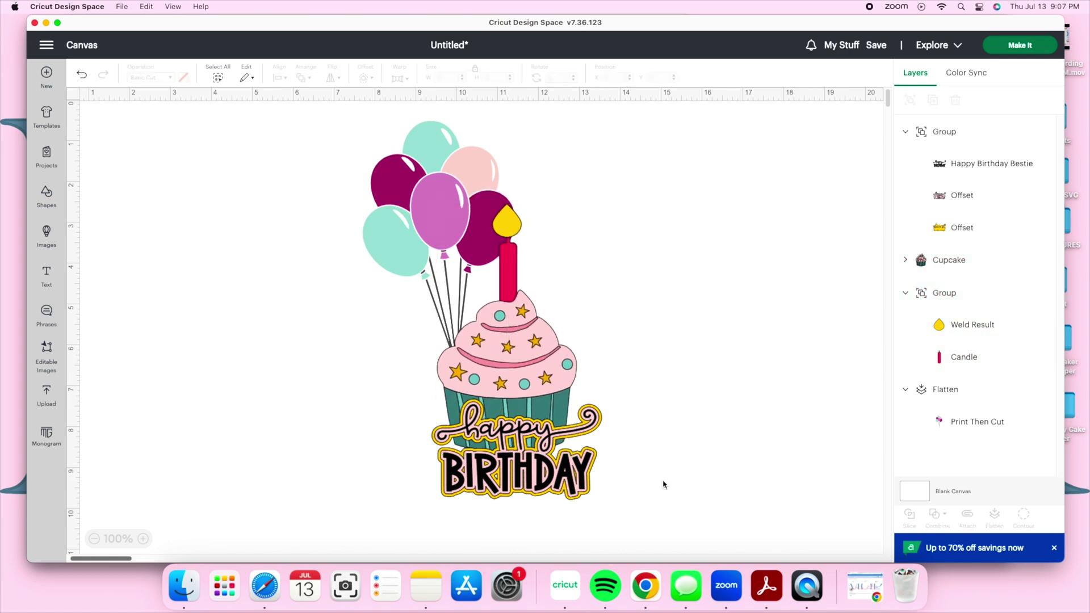
Reposition the birthday text and balloons into the final 5.79 × 9.51 in layout.
drag(568, 485, 564, 473)
click(757, 448)
drag(448, 178, 448, 159)
click(653, 257)
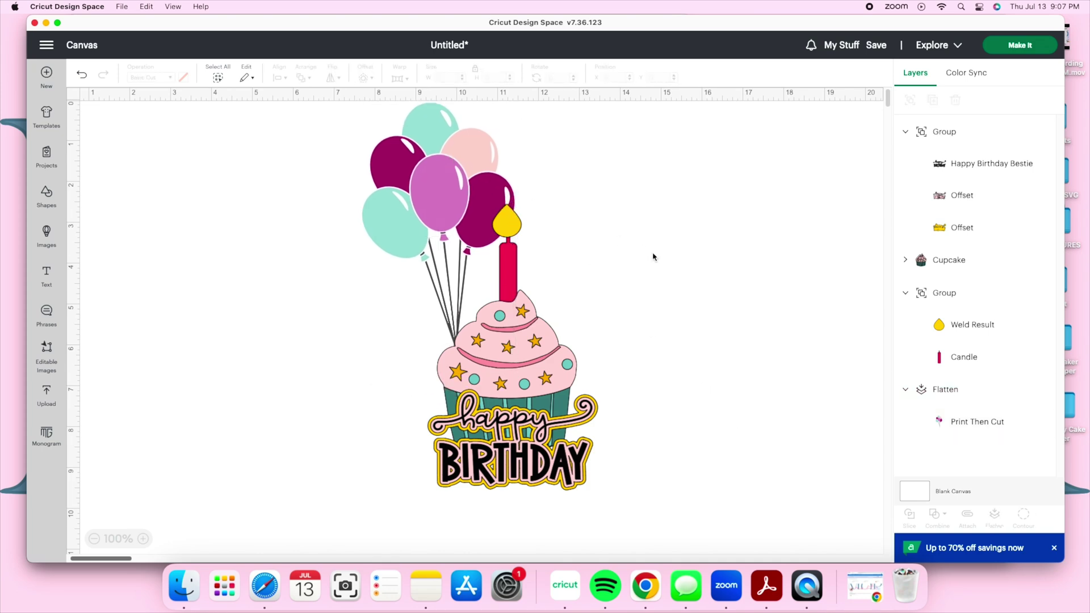
drag(669, 469, 453, 211)
click(702, 259)
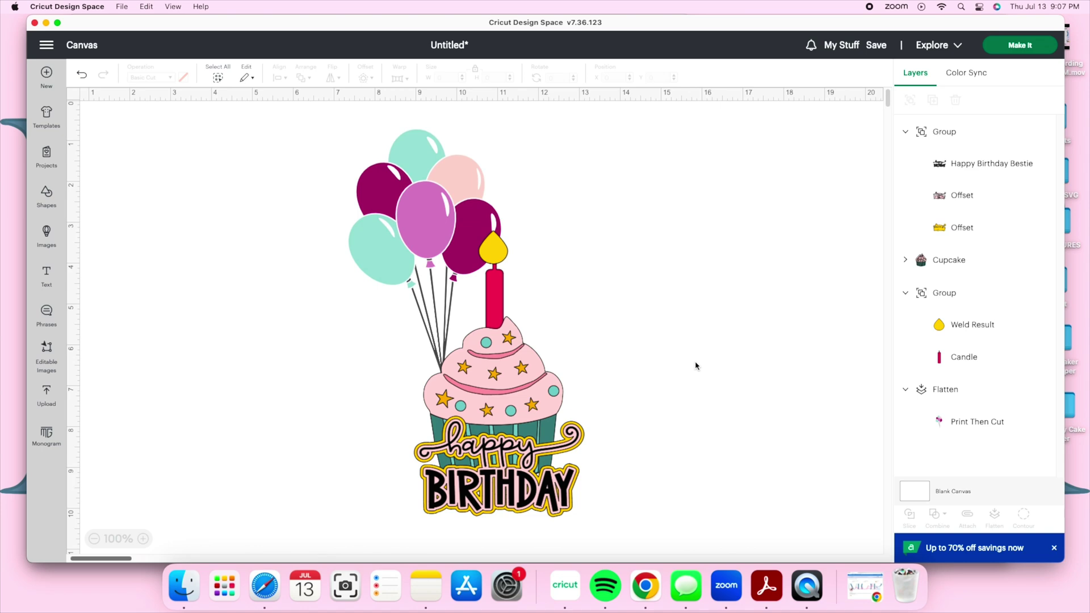
drag(554, 494, 557, 497)
click(674, 461)
Add a welded 0.065 in offset around the whole design as a black Basic Cut.
drag(654, 499, 306, 177)
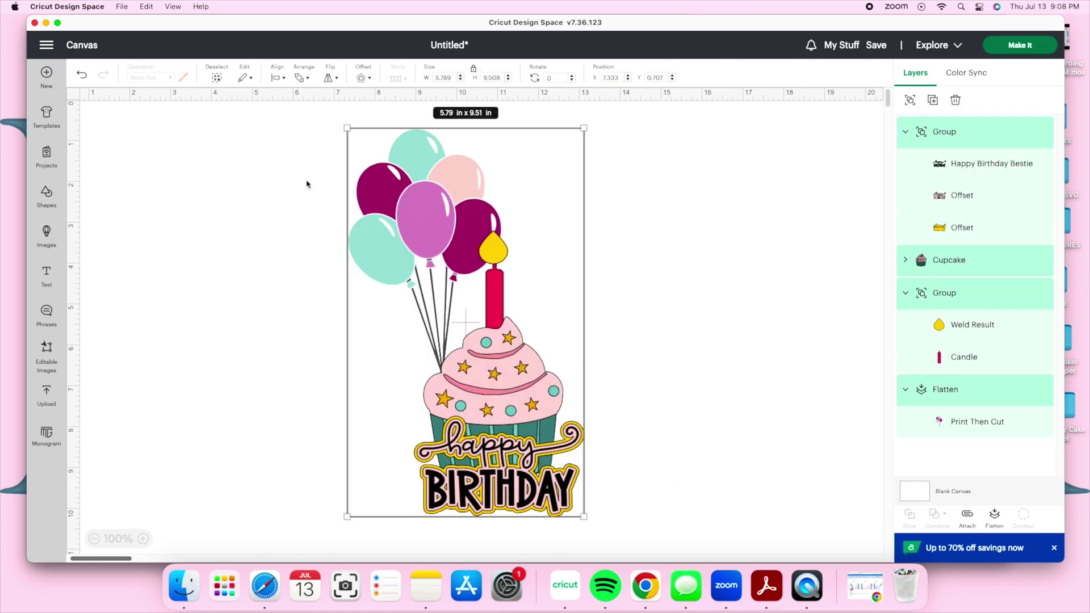
click(356, 75)
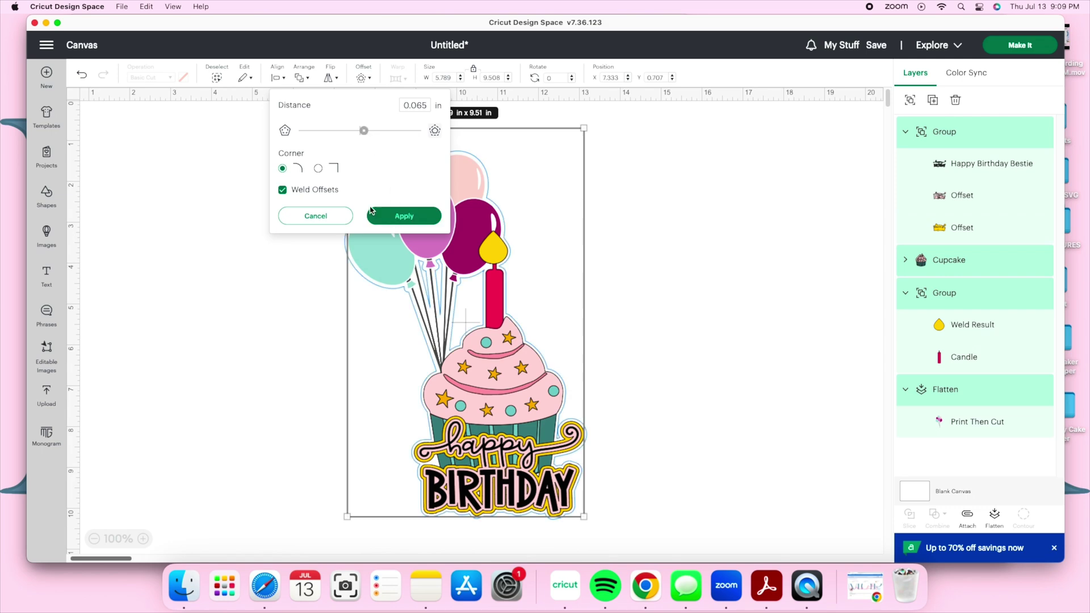
click(405, 216)
click(152, 78)
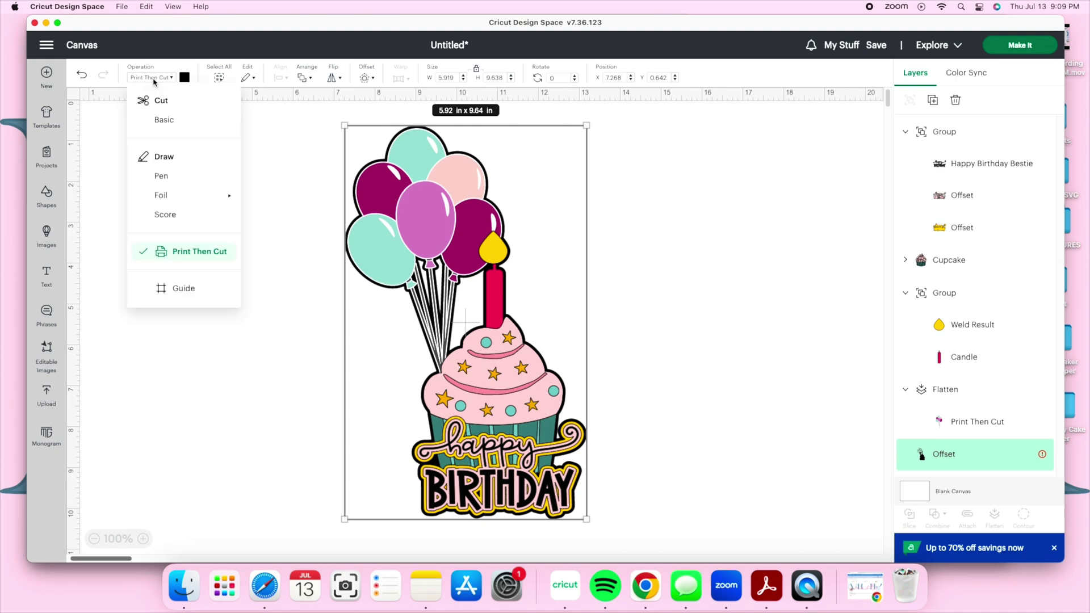
click(162, 119)
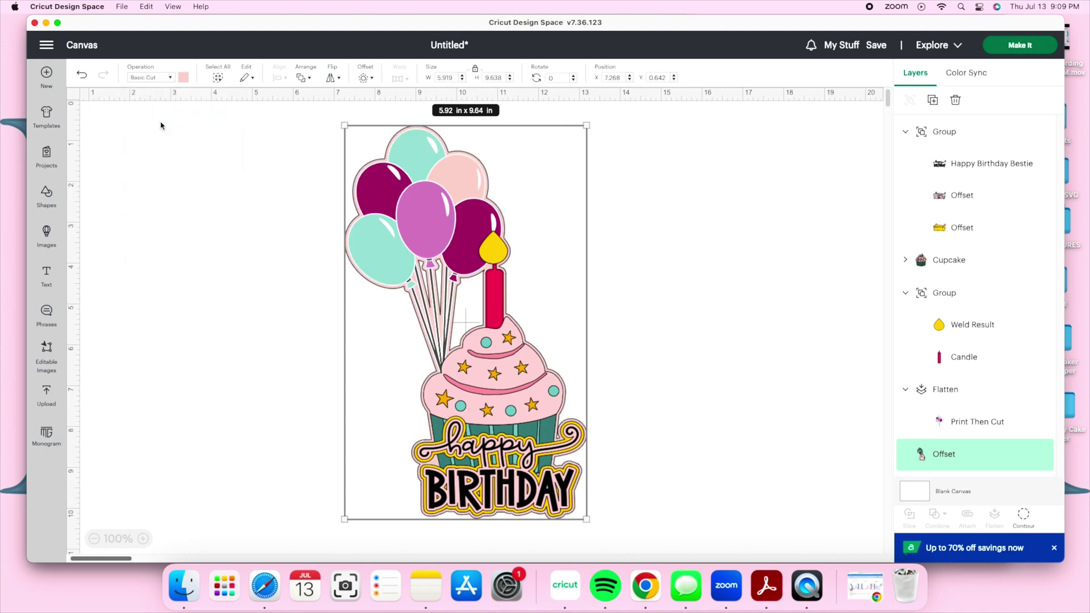
click(183, 77)
click(267, 207)
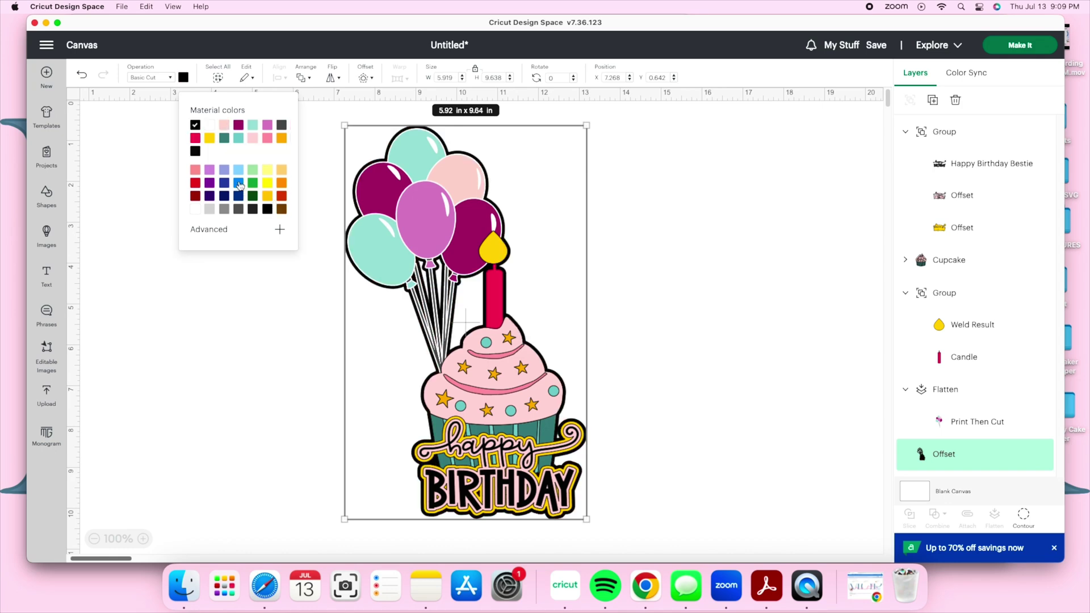
click(686, 453)
Add a second, yellow outline around the design, then apply a third outer offset.
drag(673, 476, 272, 176)
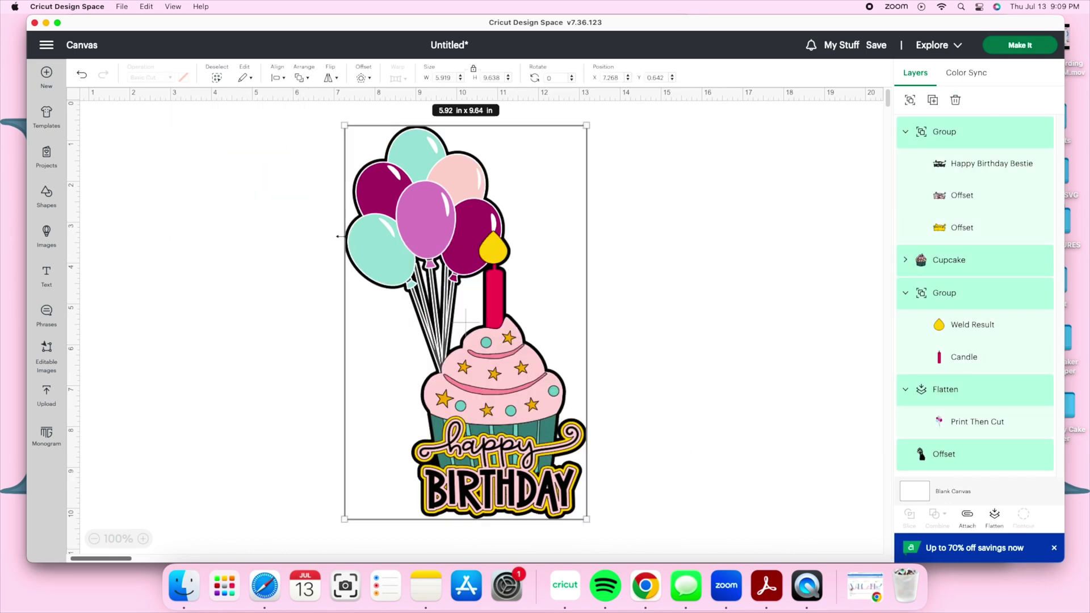
click(362, 78)
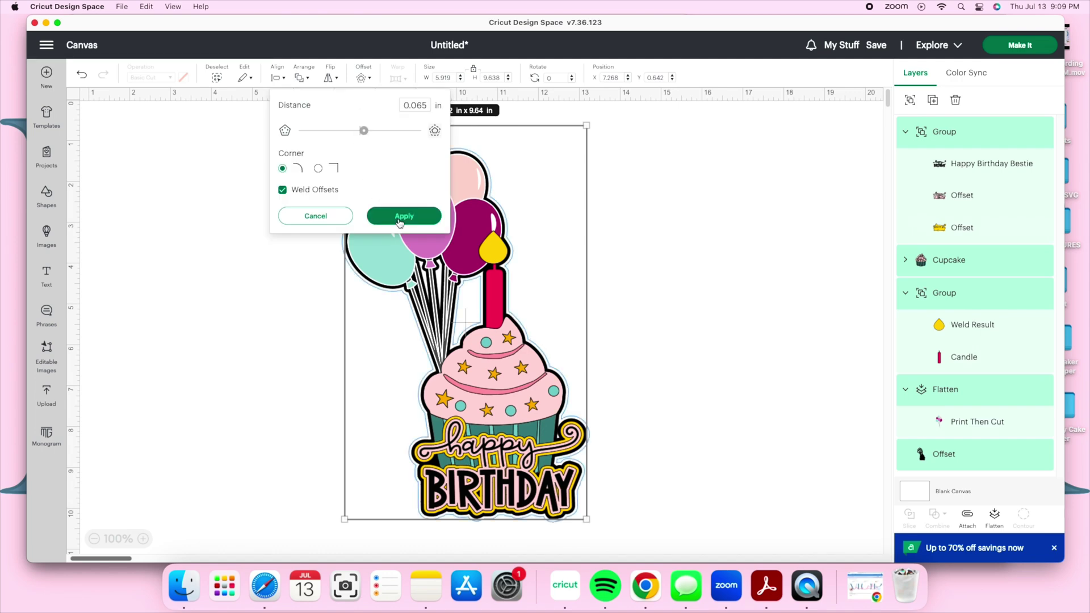
click(402, 216)
click(183, 79)
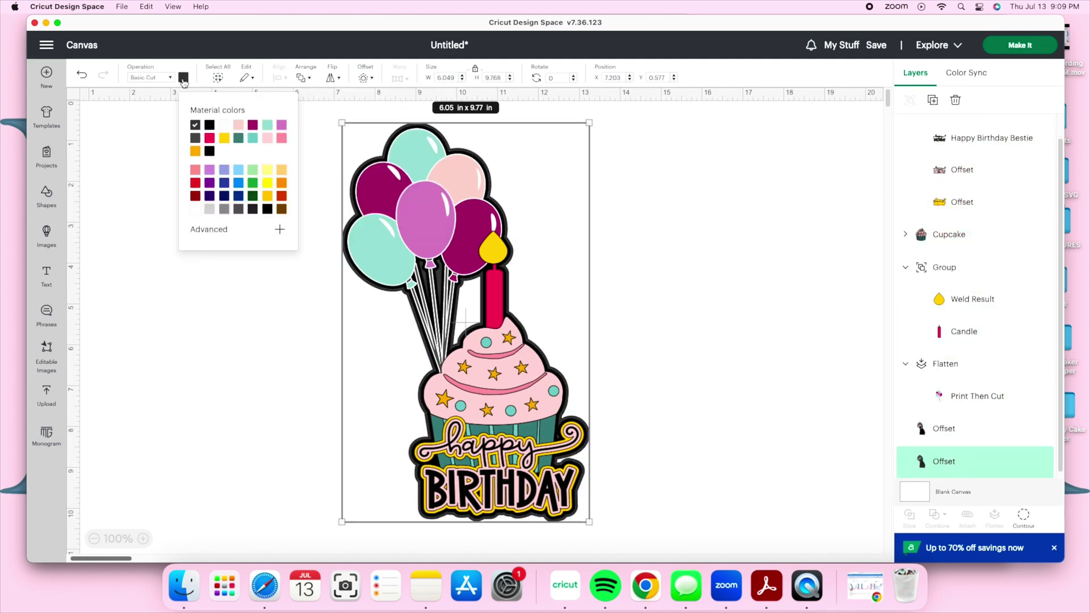
click(195, 152)
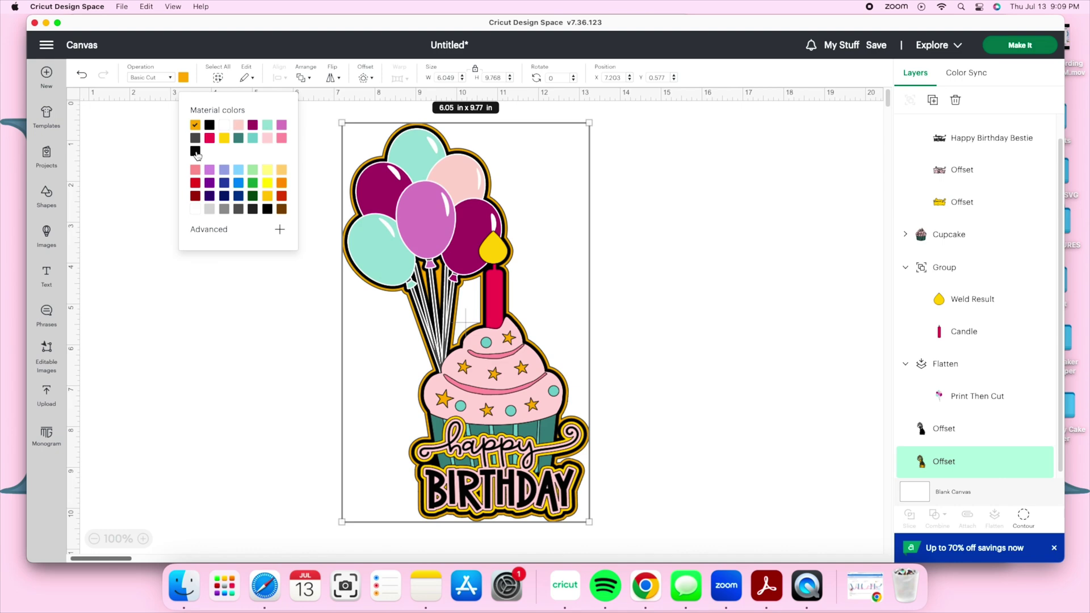
click(224, 139)
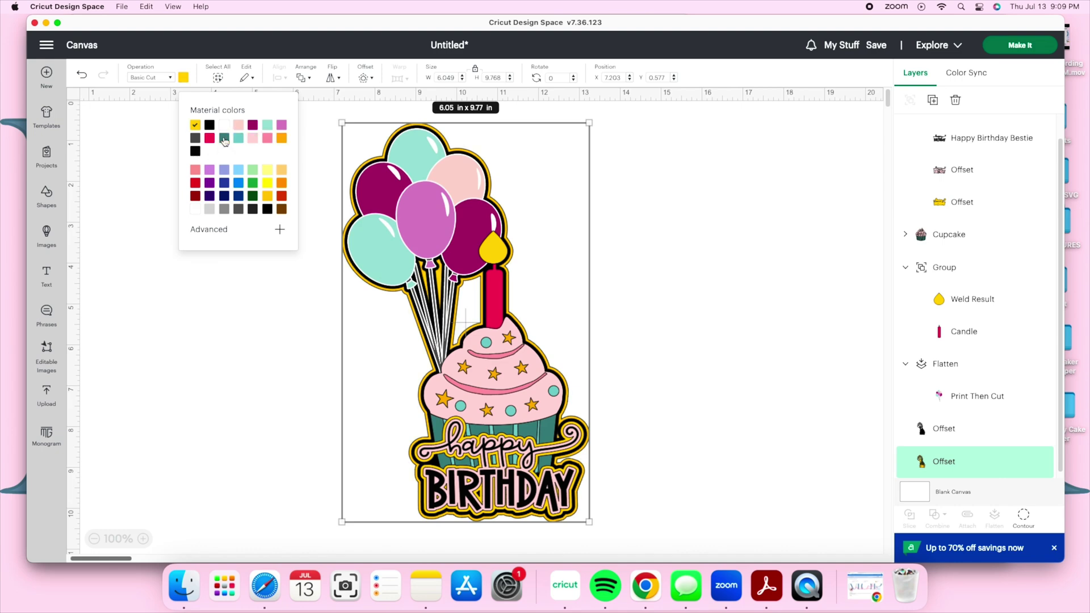
click(363, 78)
click(396, 192)
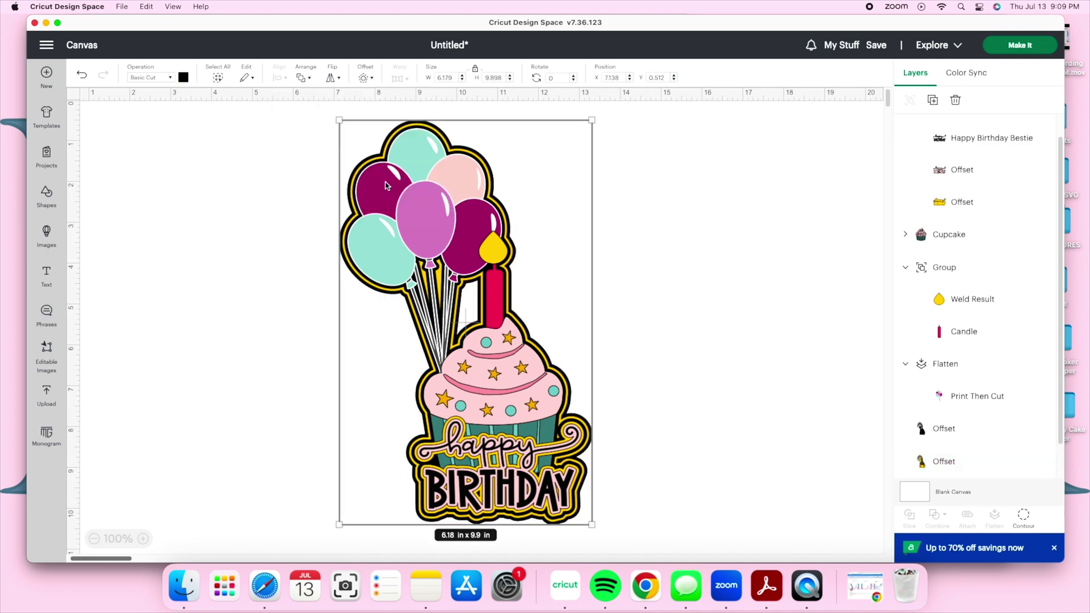
Colour the outermost outline purple and shift the whole 6.18 × 9.9 in design left.
click(184, 77)
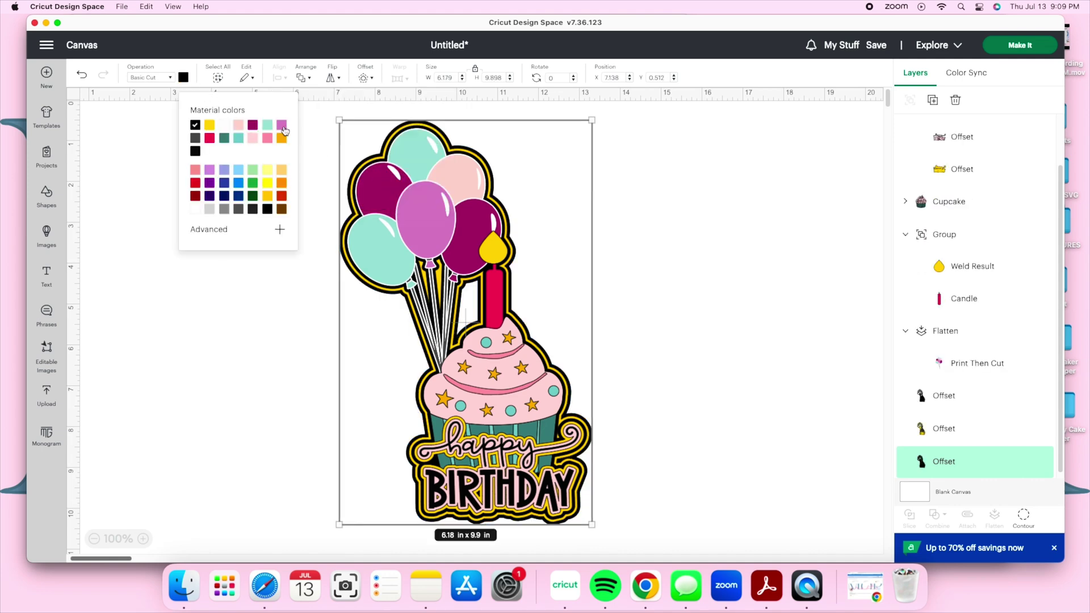
click(282, 125)
click(211, 321)
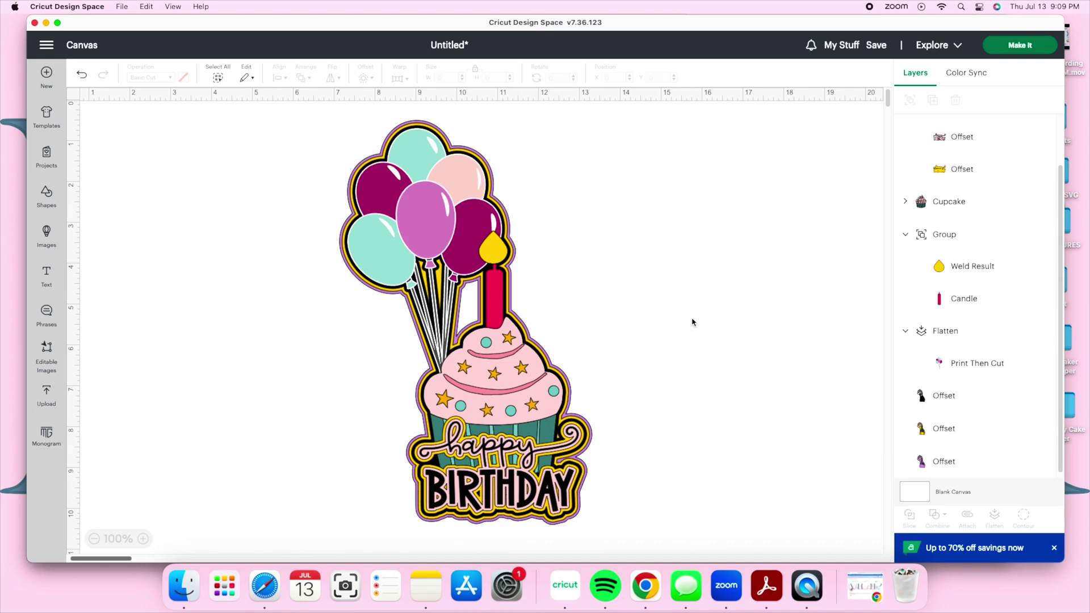
drag(677, 505, 370, 216)
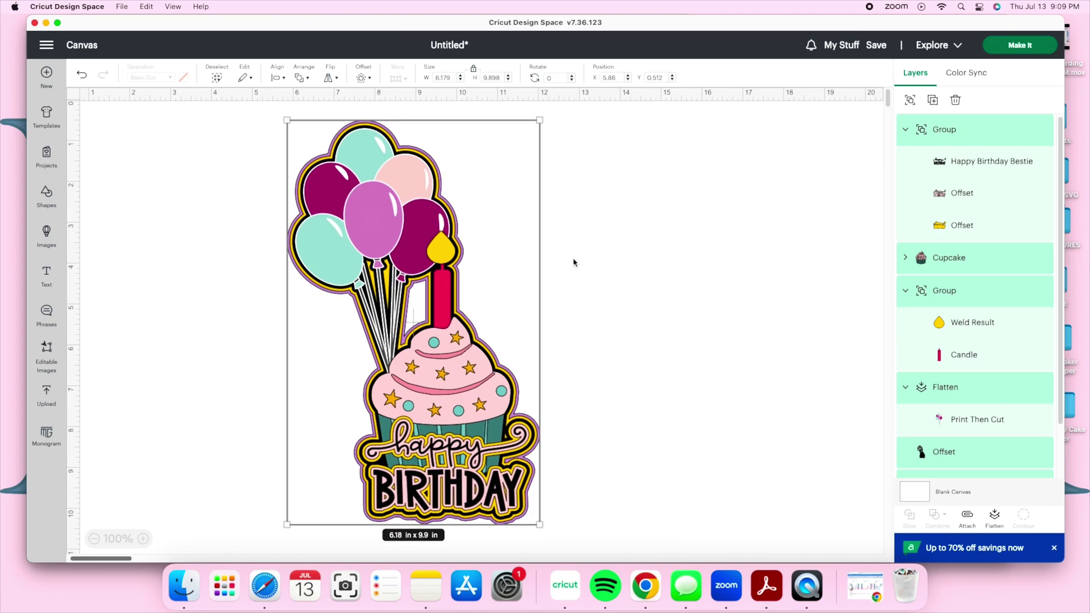
click(678, 276)
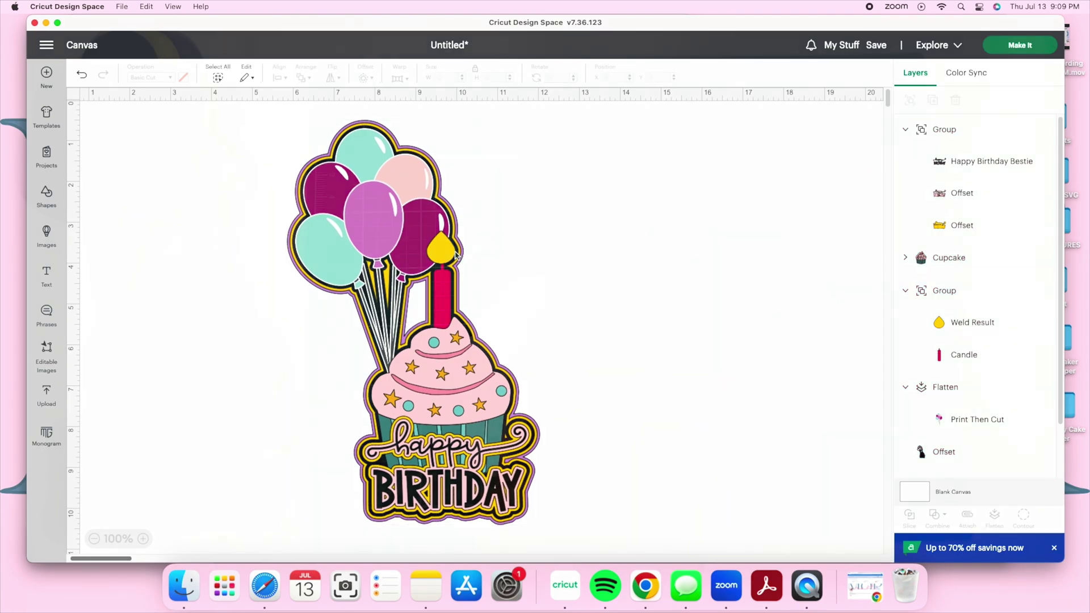